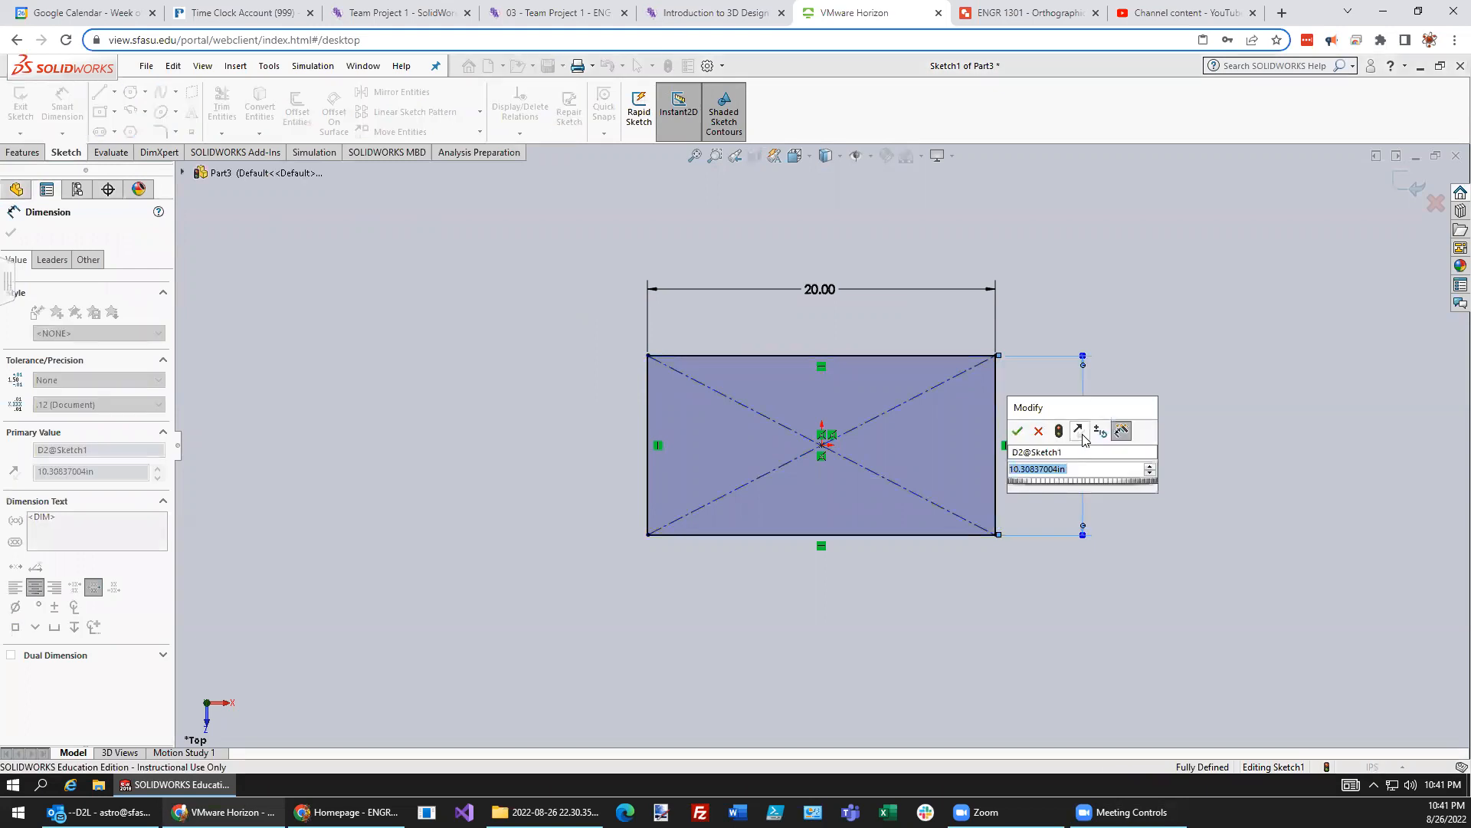
Step: Set the base rectangle's short dimension to 12 in and extrude the profile 4 in
{"action": "key", "text": "Return"}
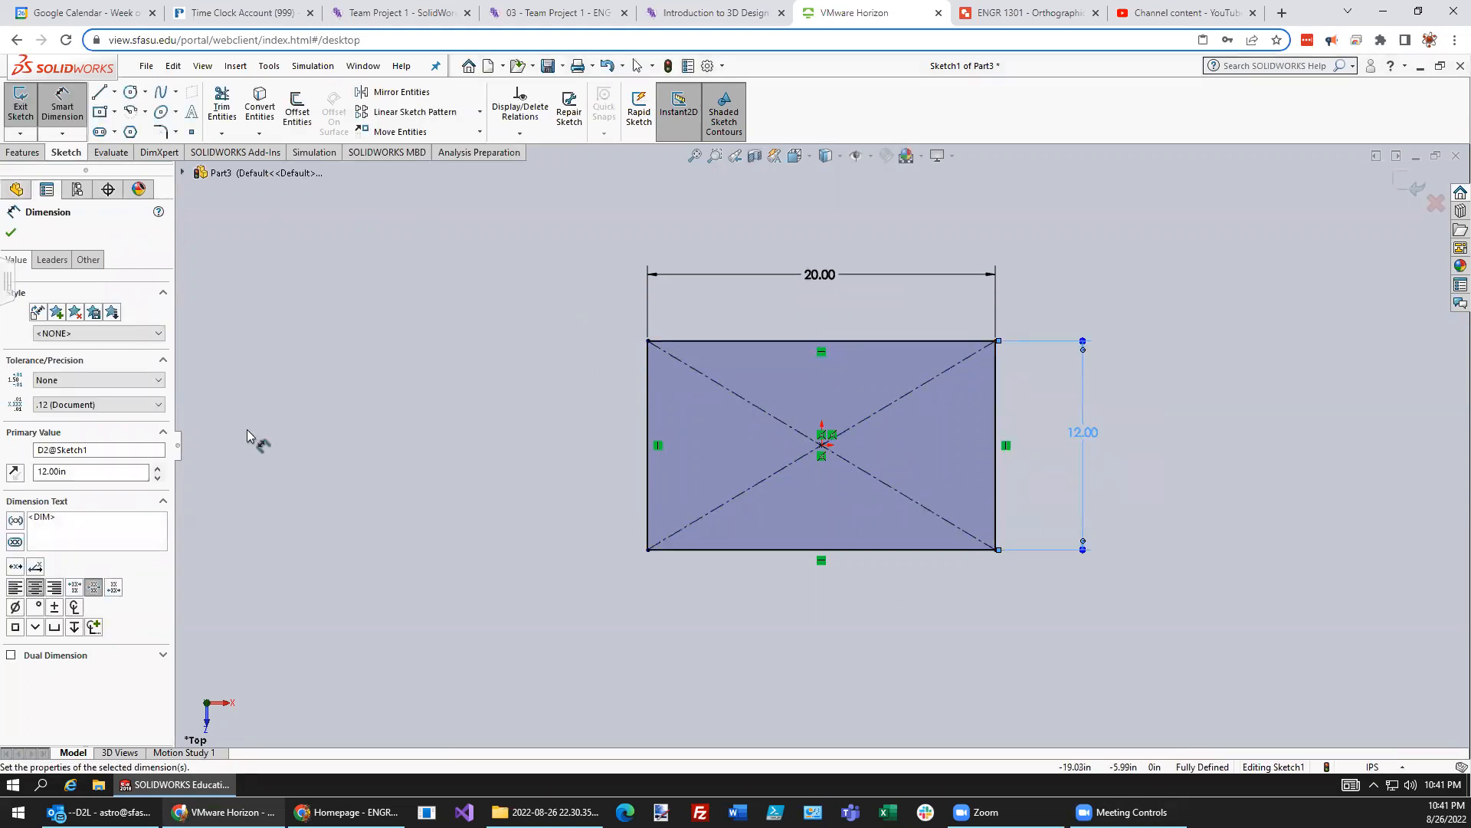
{"action": "left_click", "coordinate": [19, 115]}
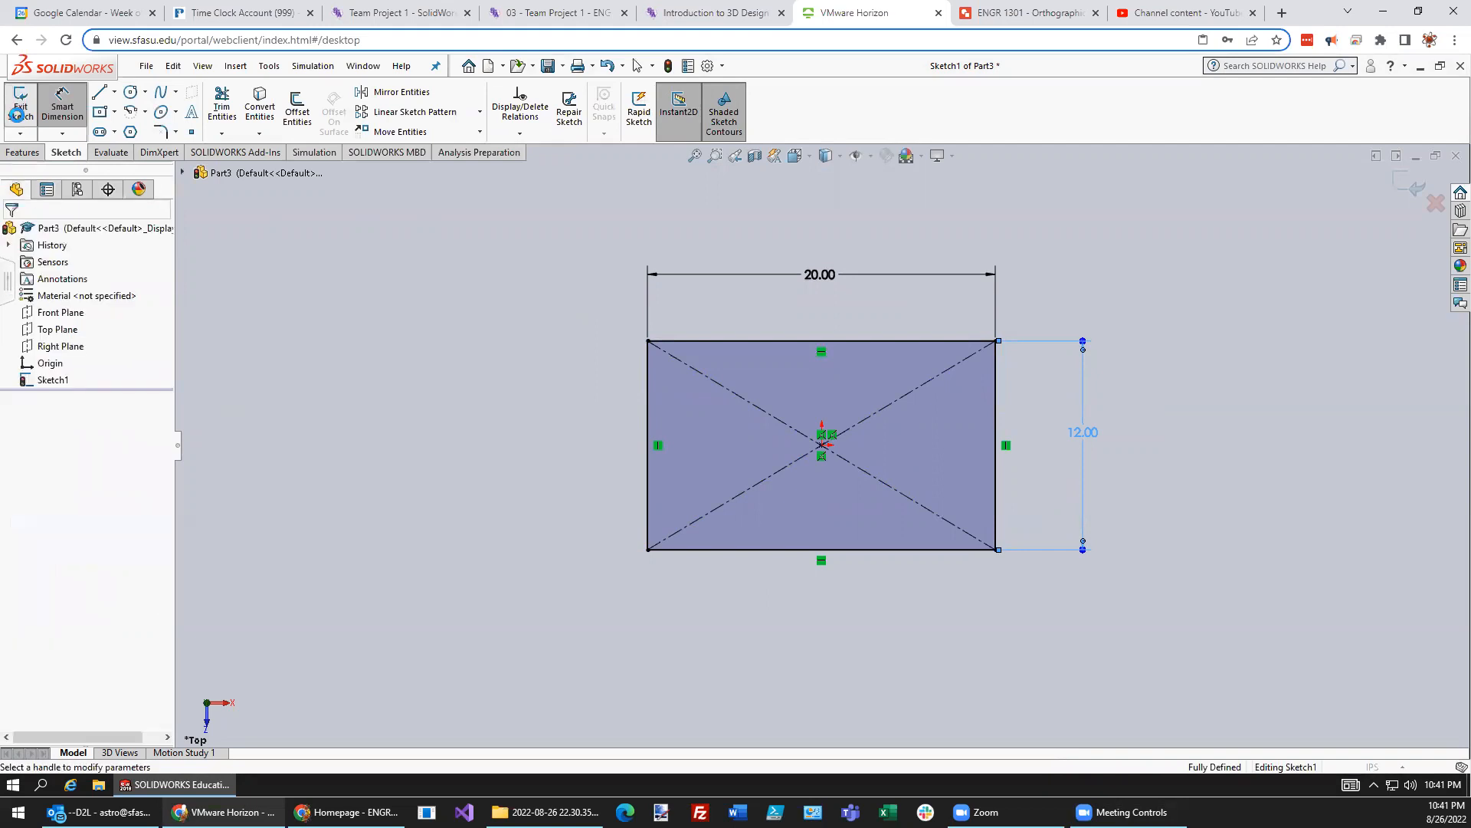
{"action": "left_click", "coordinate": [54, 338]}
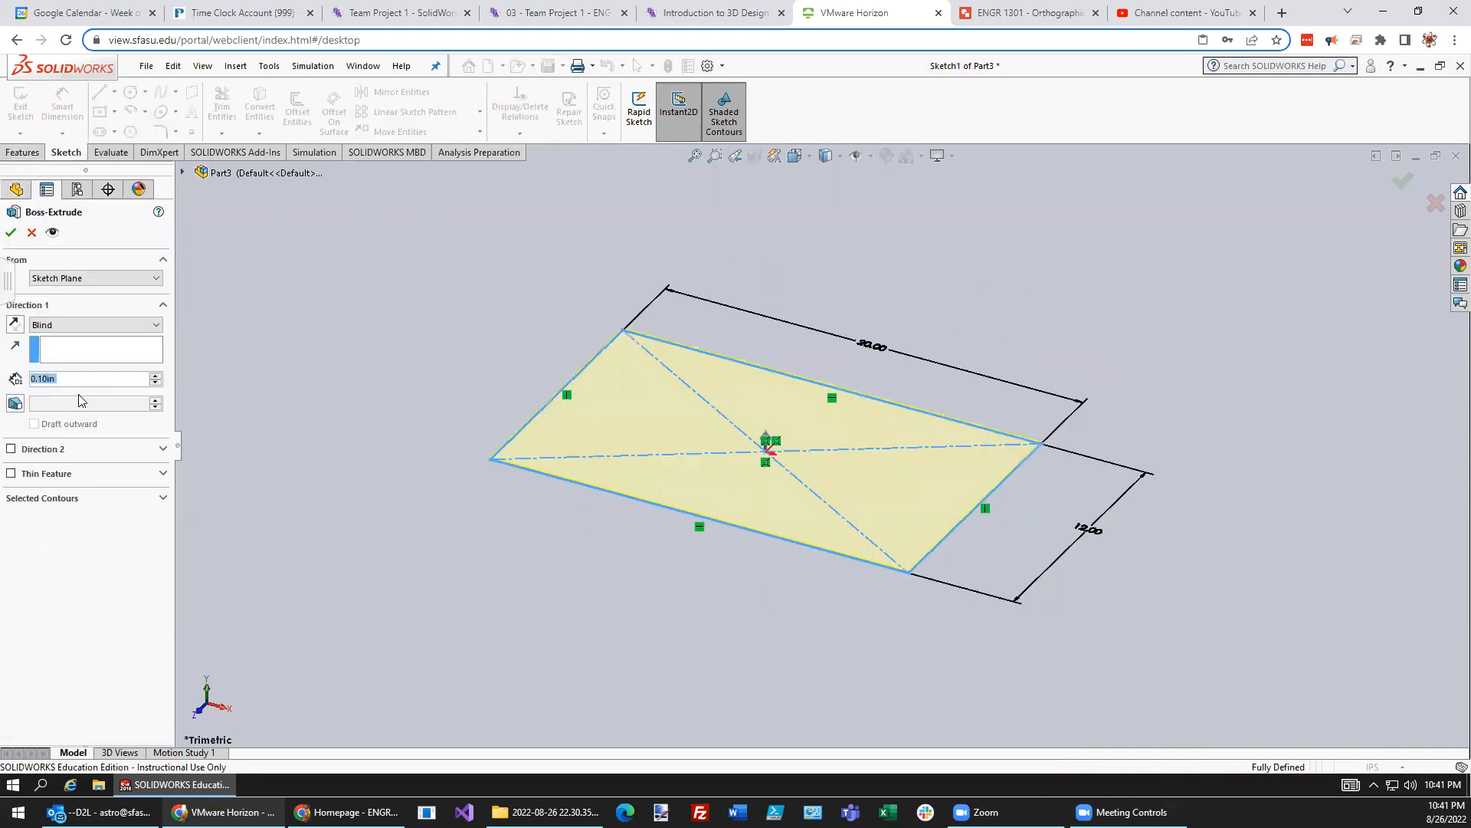
{"action": "type", "text": "4"}
{"action": "key", "text": "Return"}
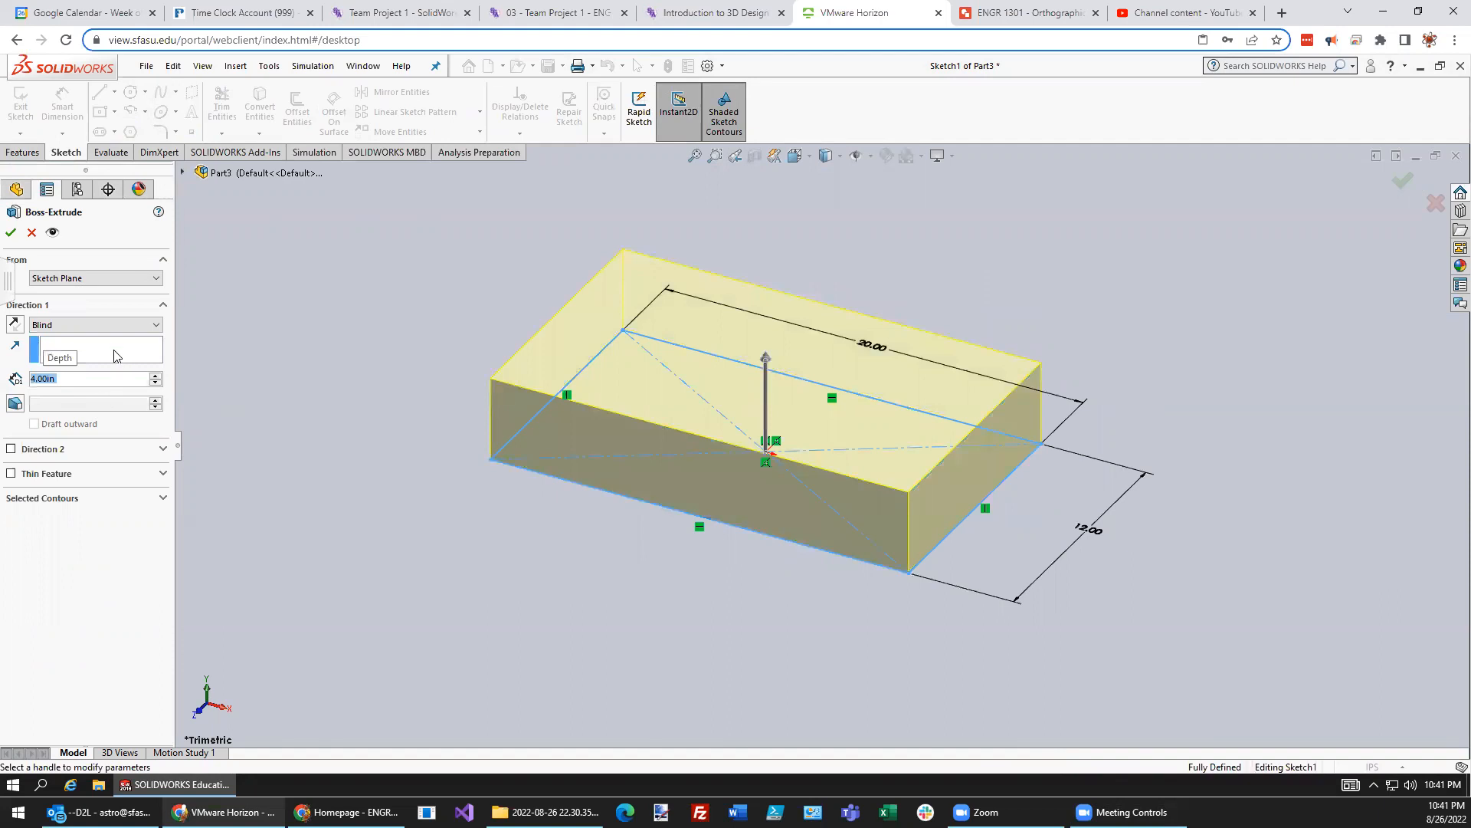
{"action": "left_click", "coordinate": [11, 232]}
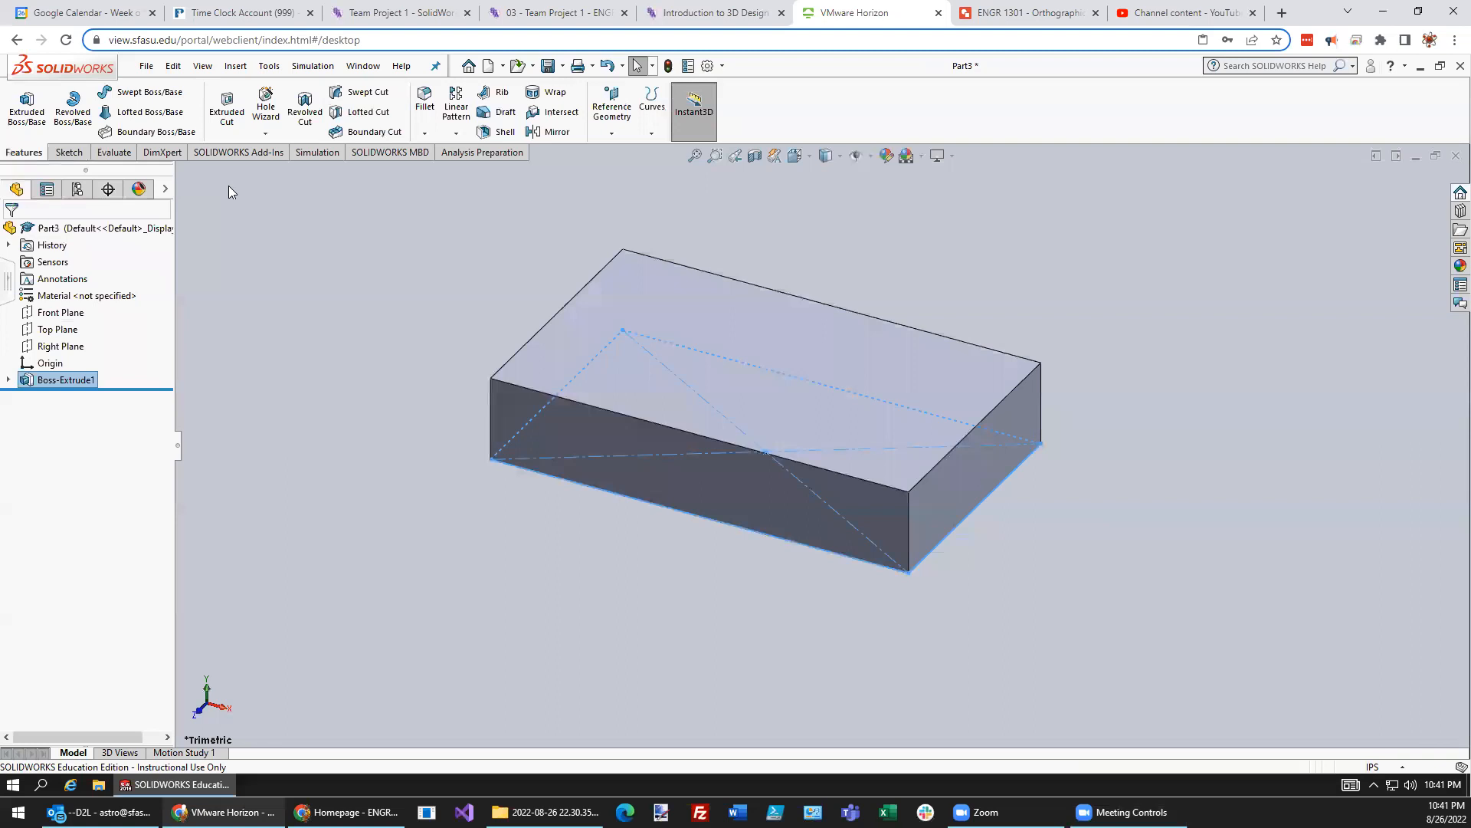
Step: Start an extruded cut on the block's top face and sketch a corner rectangle about 12.7 by 5.6 in from the front edge
{"action": "left_click", "coordinate": [212, 133]}
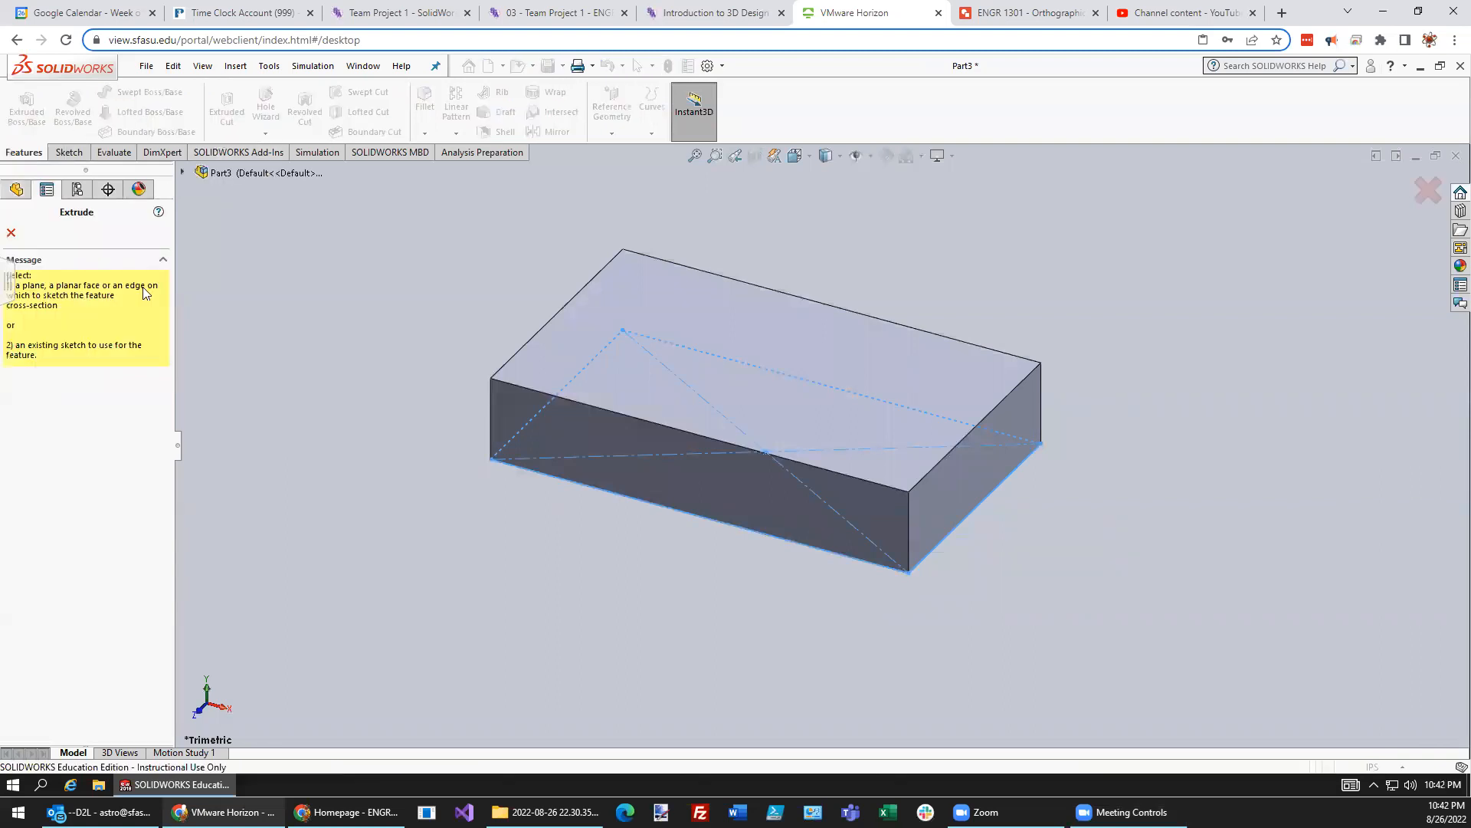
{"action": "left_click", "coordinate": [807, 337]}
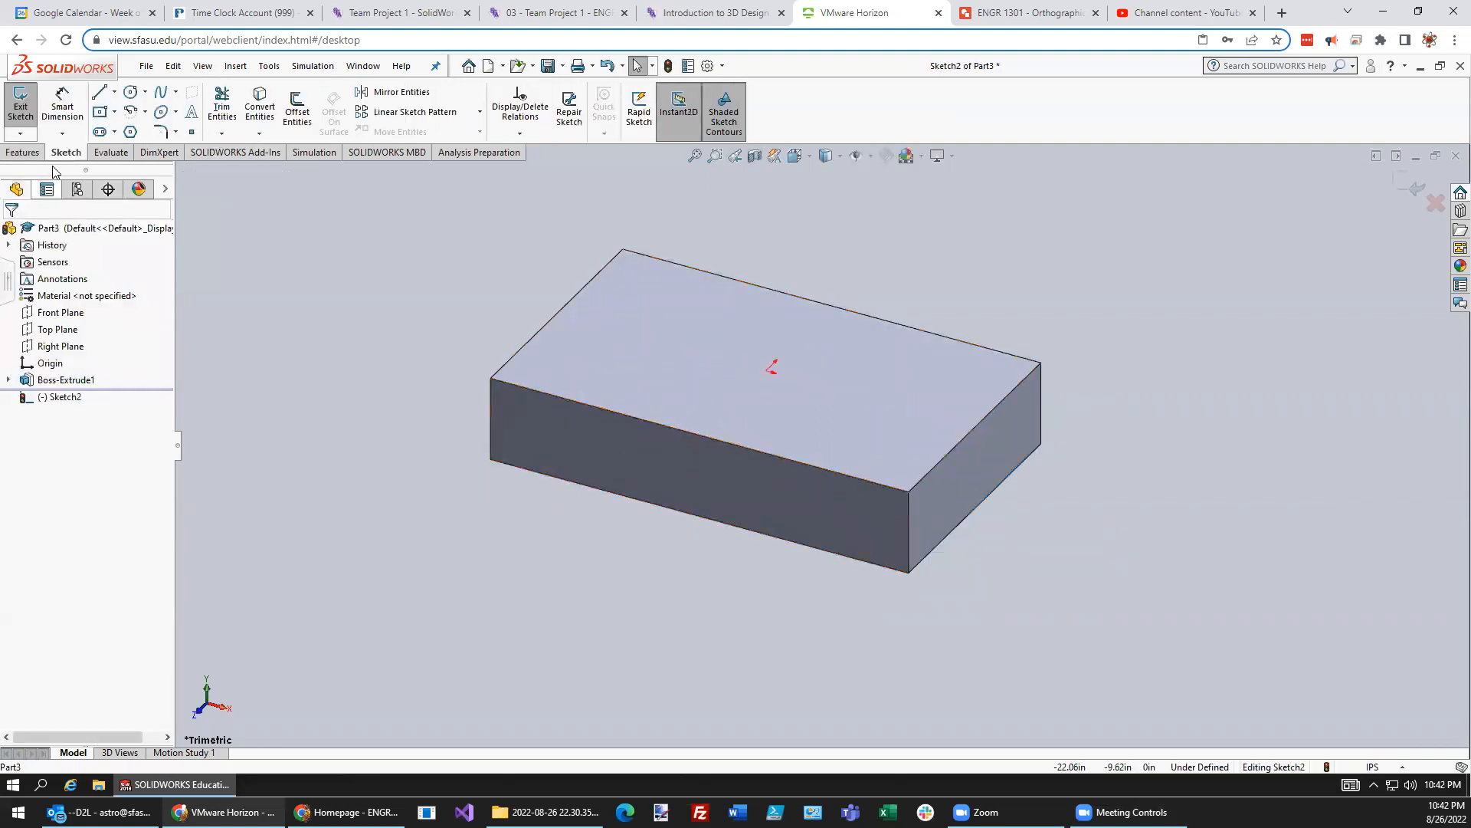
{"action": "left_click", "coordinate": [115, 112]}
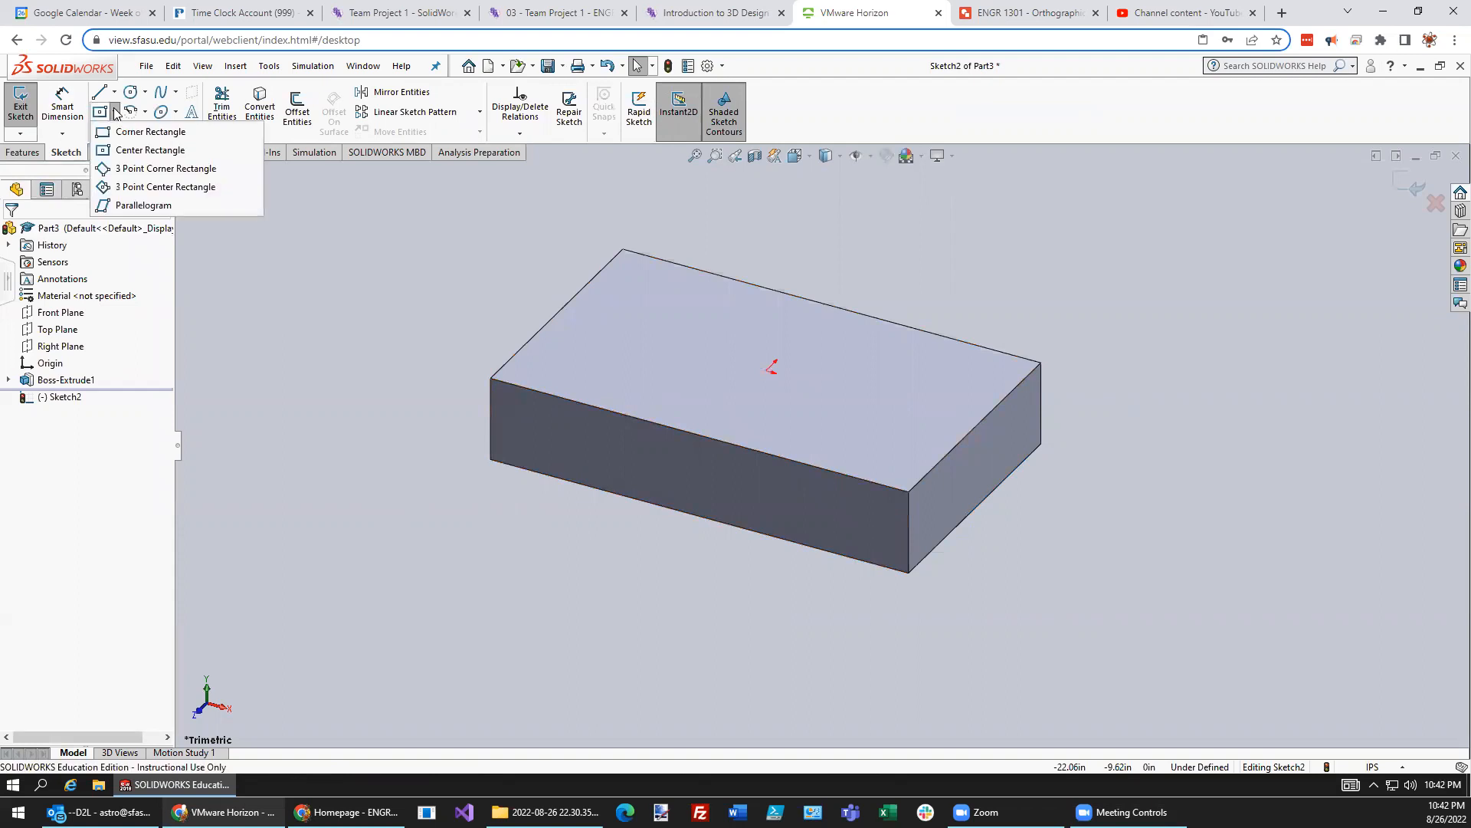
{"action": "left_click", "coordinate": [151, 132]}
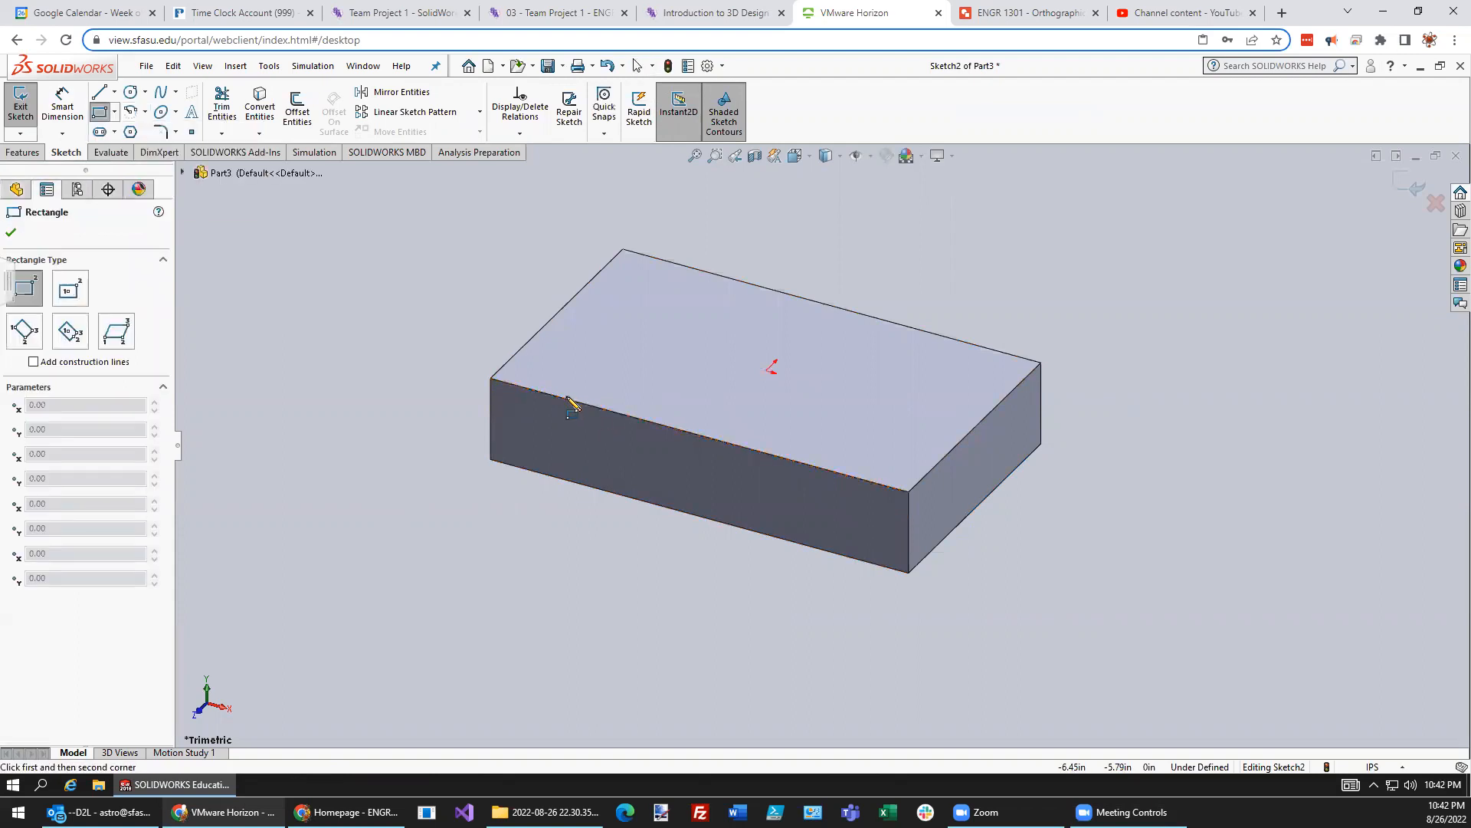
{"action": "left_click", "coordinate": [893, 410]}
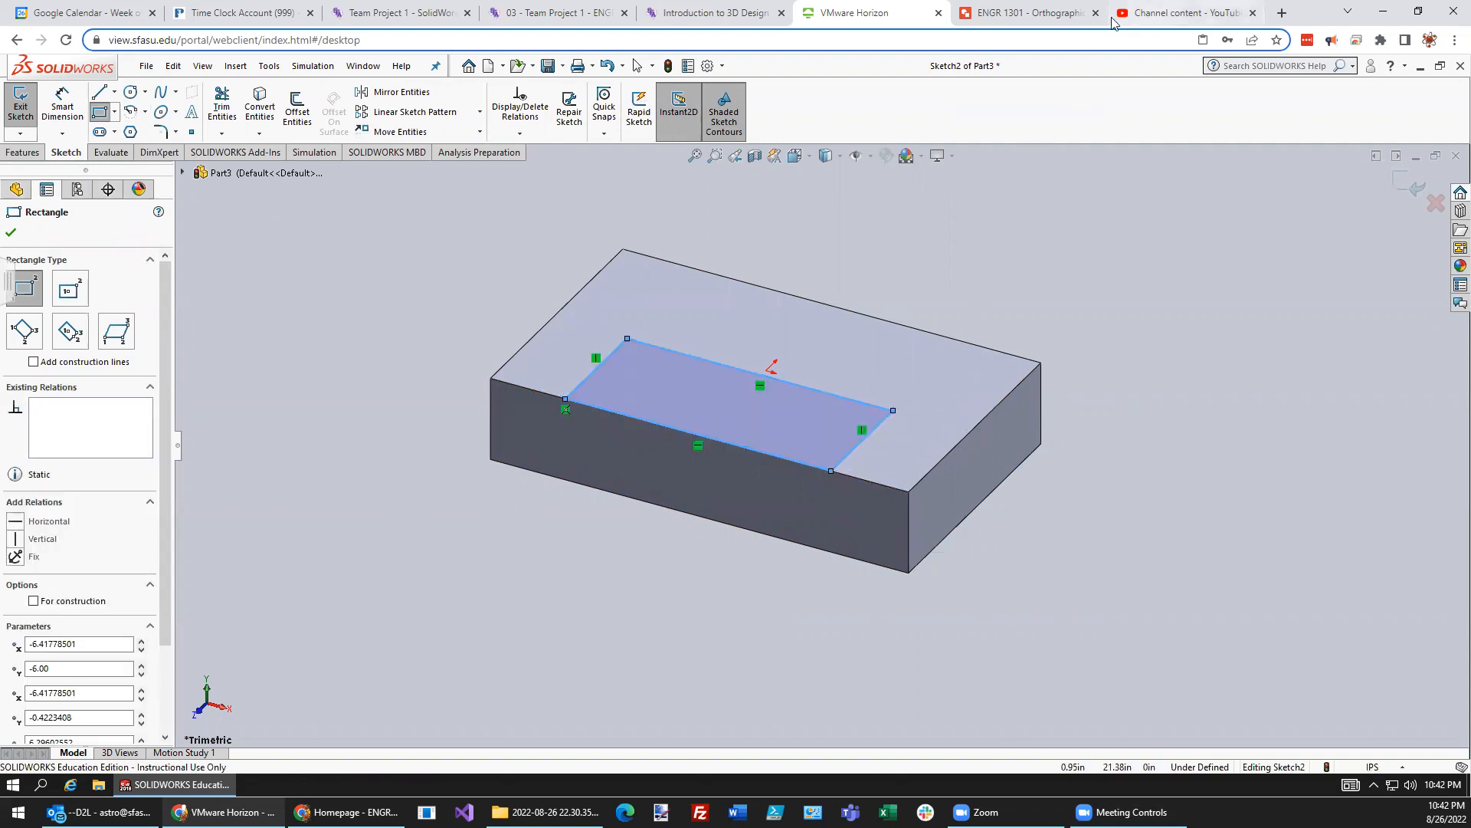
Step: Check the part in the Orthographic Views drawing in Google Drawings, and dimension the cut rectangle's depth from the front edge as 4 in
{"action": "left_click", "coordinate": [1033, 19]}
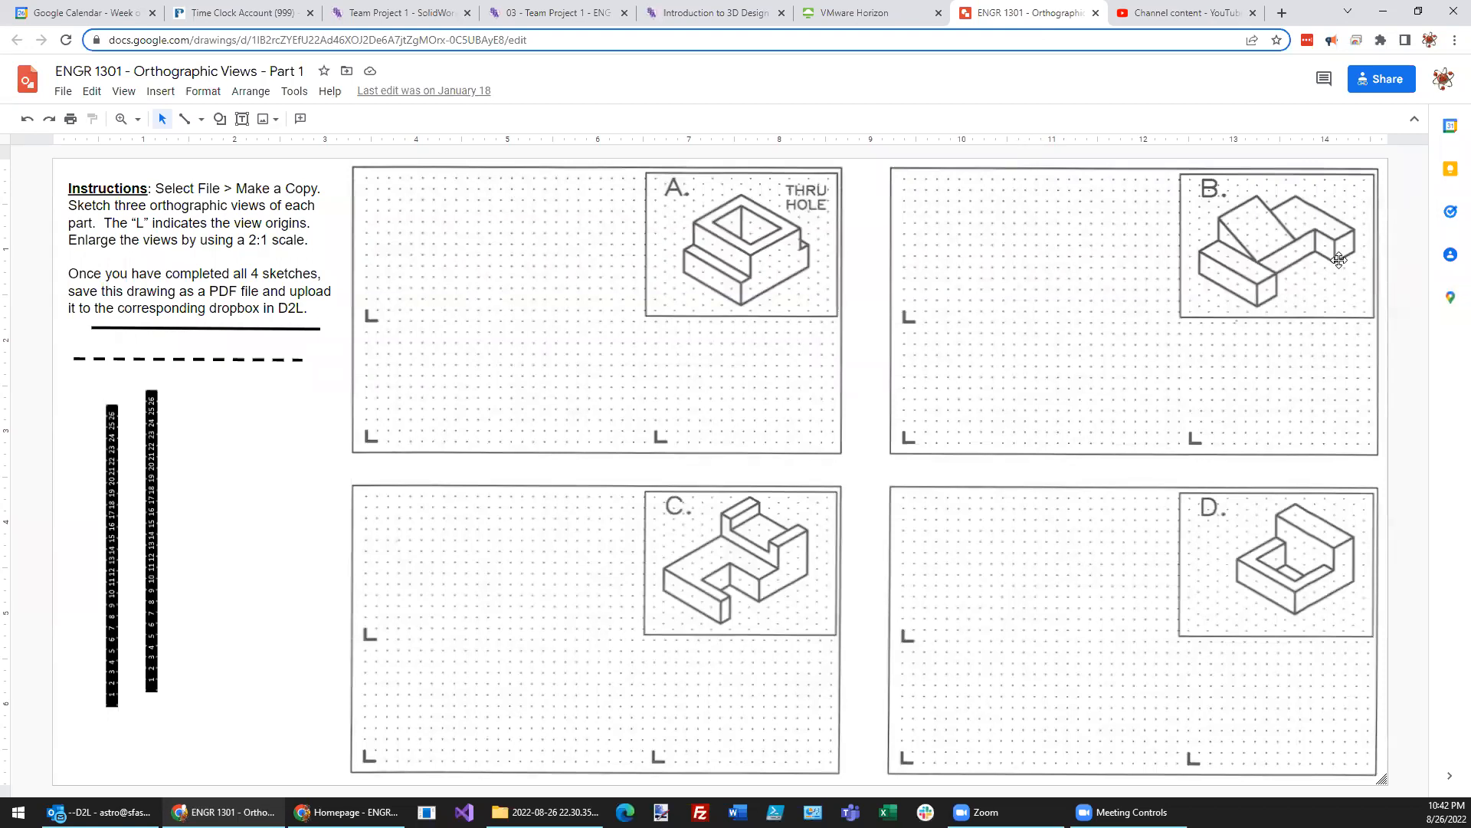
{"action": "left_click", "coordinate": [889, 15]}
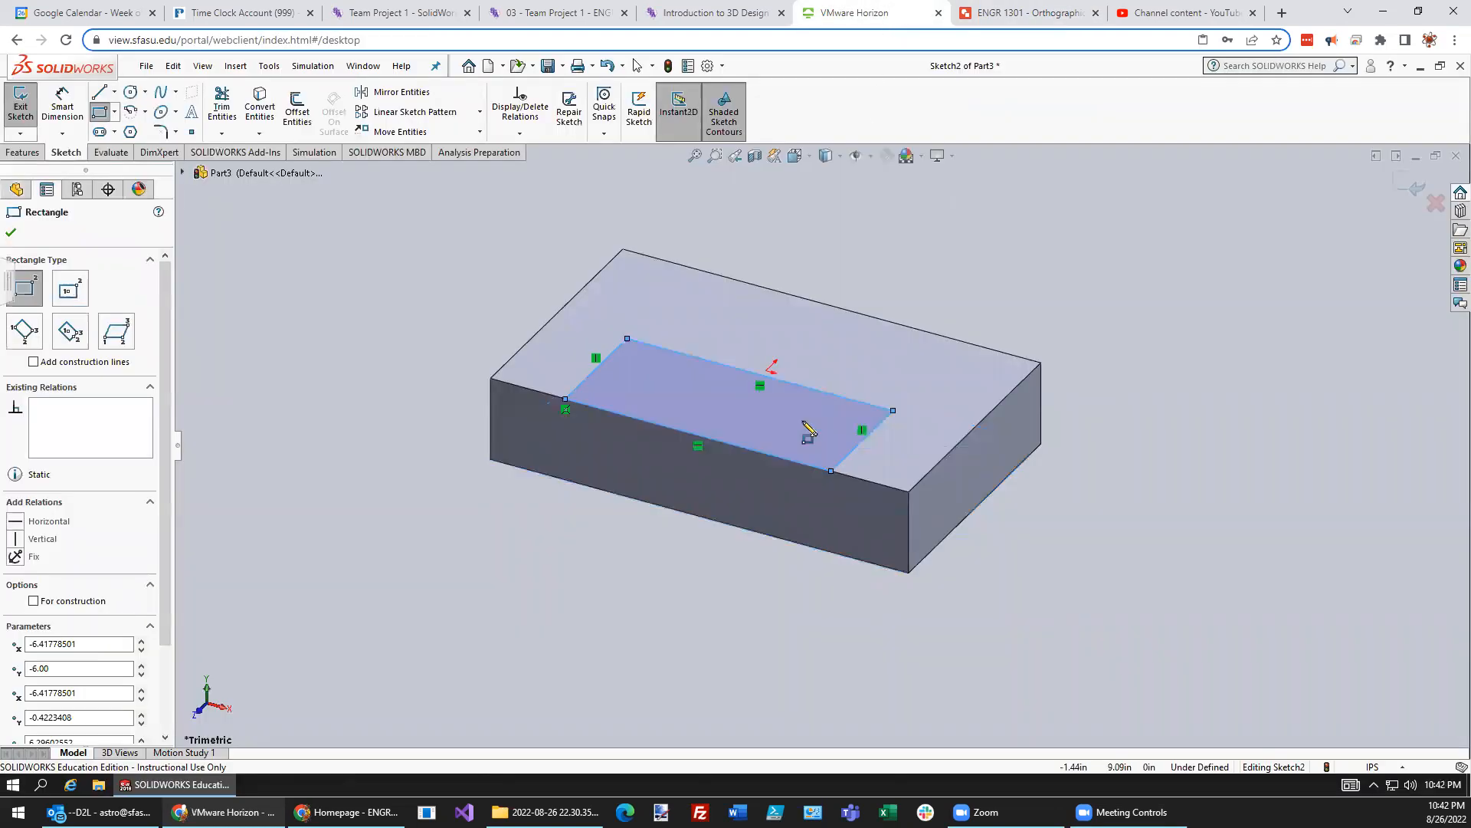
{"action": "left_click", "coordinate": [63, 110]}
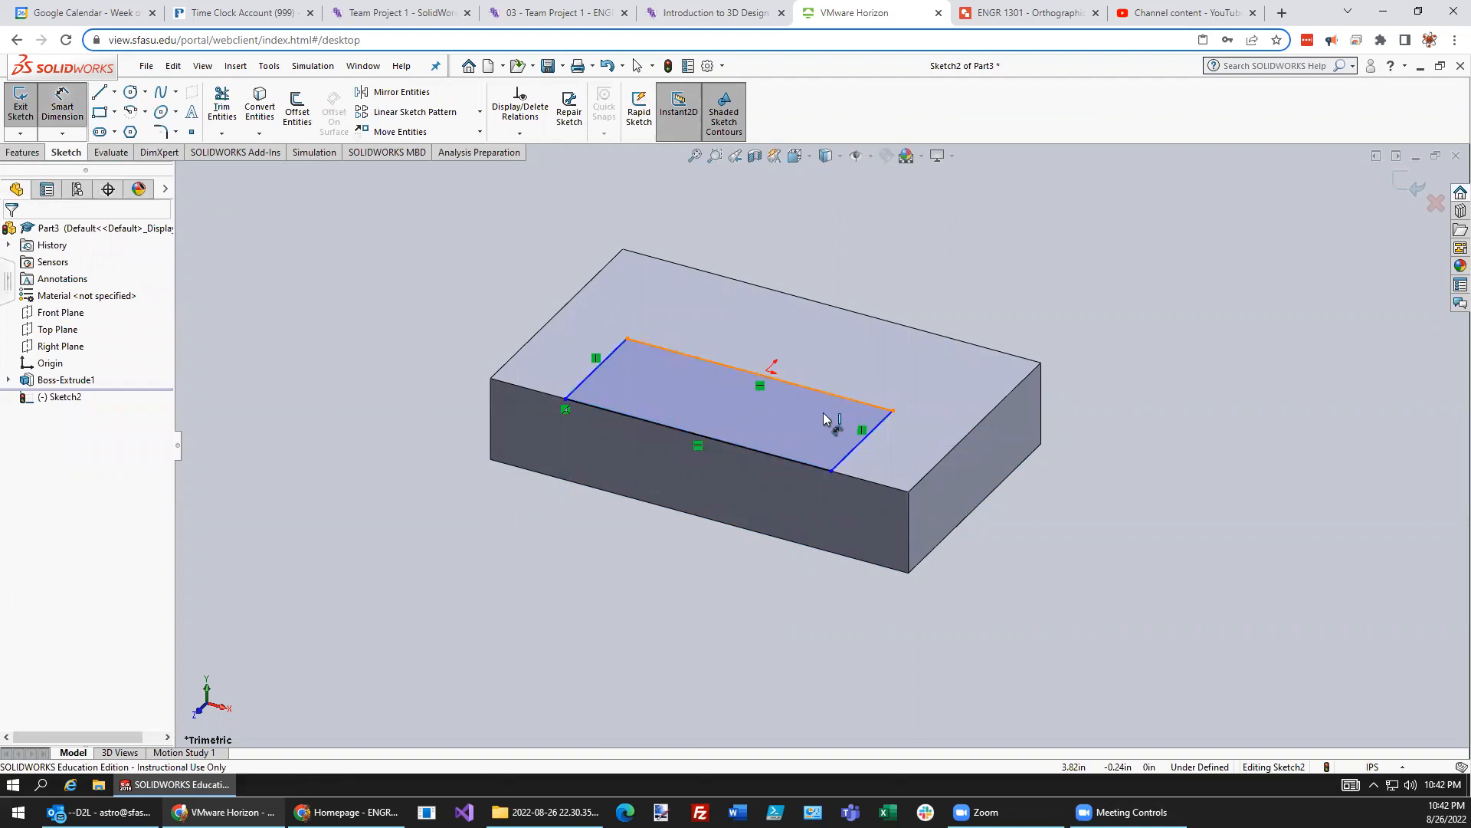
{"action": "left_click", "coordinate": [789, 458]}
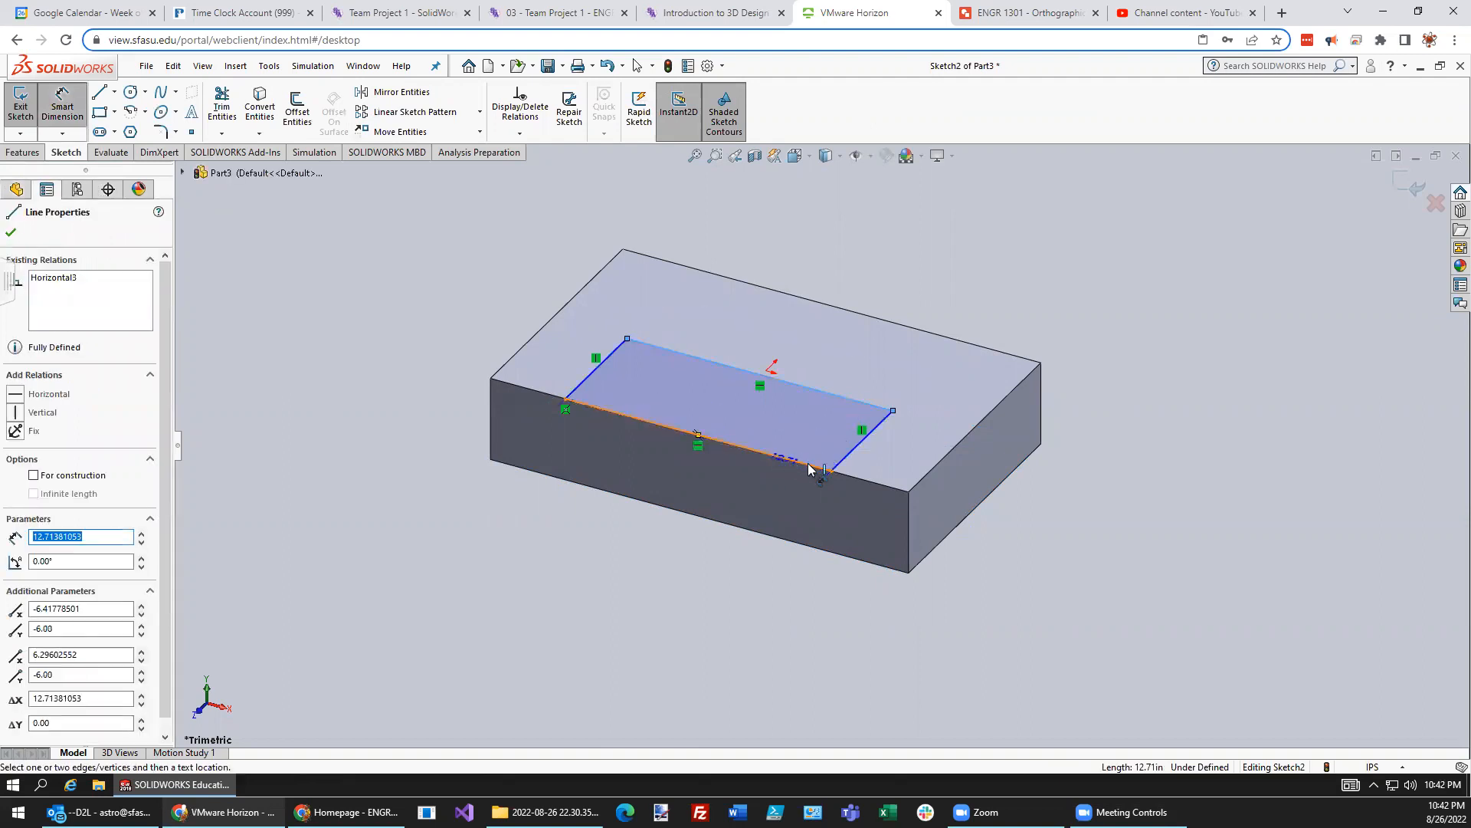
{"action": "left_click", "coordinate": [1057, 508]}
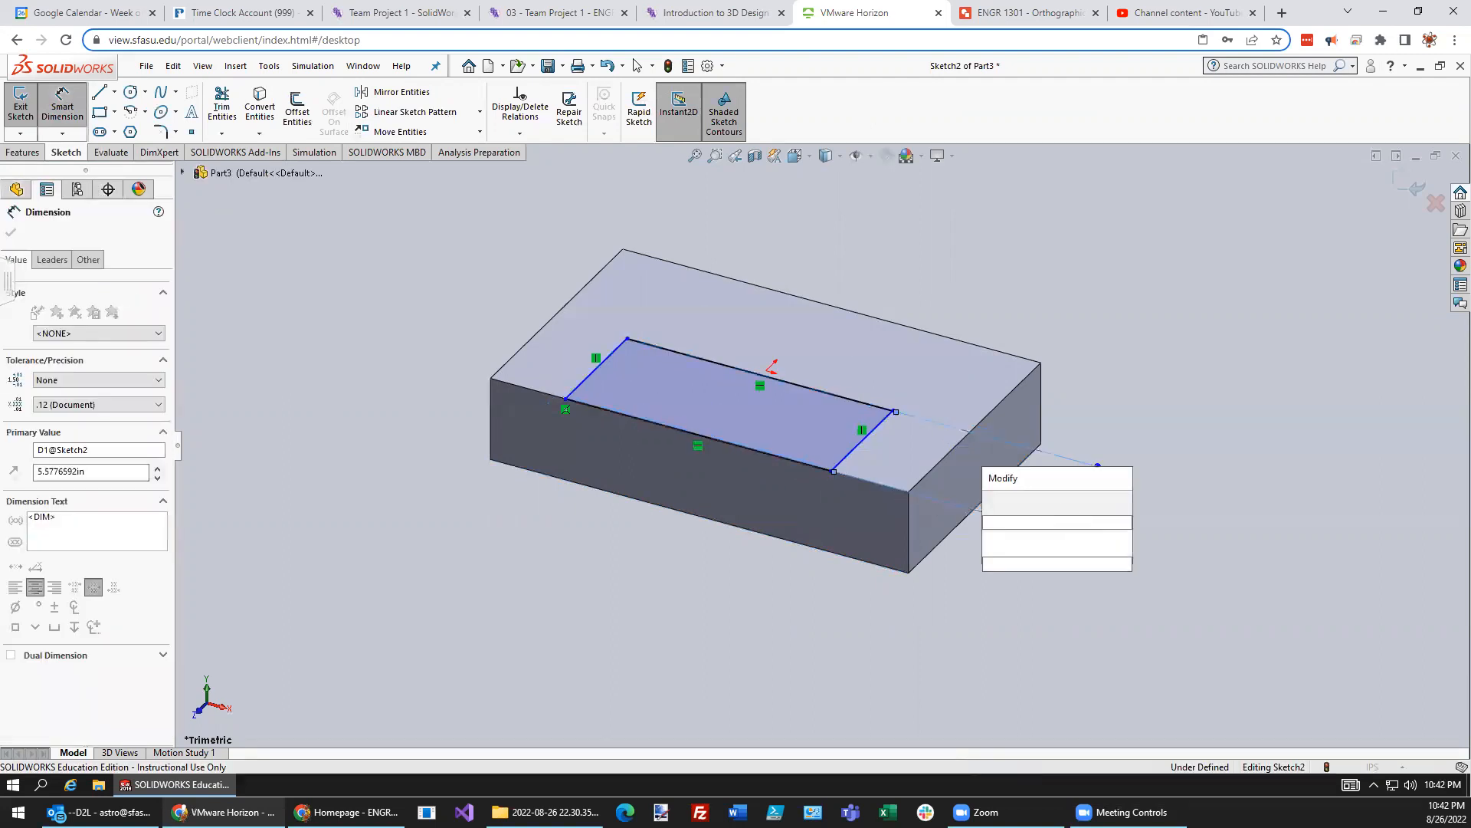
{"action": "type", "text": "4"}
{"action": "key", "text": "Return"}
Step: Dimension the cut rectangle's right side 4 in from the block's right edge
{"action": "left_click_drag", "start_coordinate": [857, 455], "coordinate": [933, 479]}
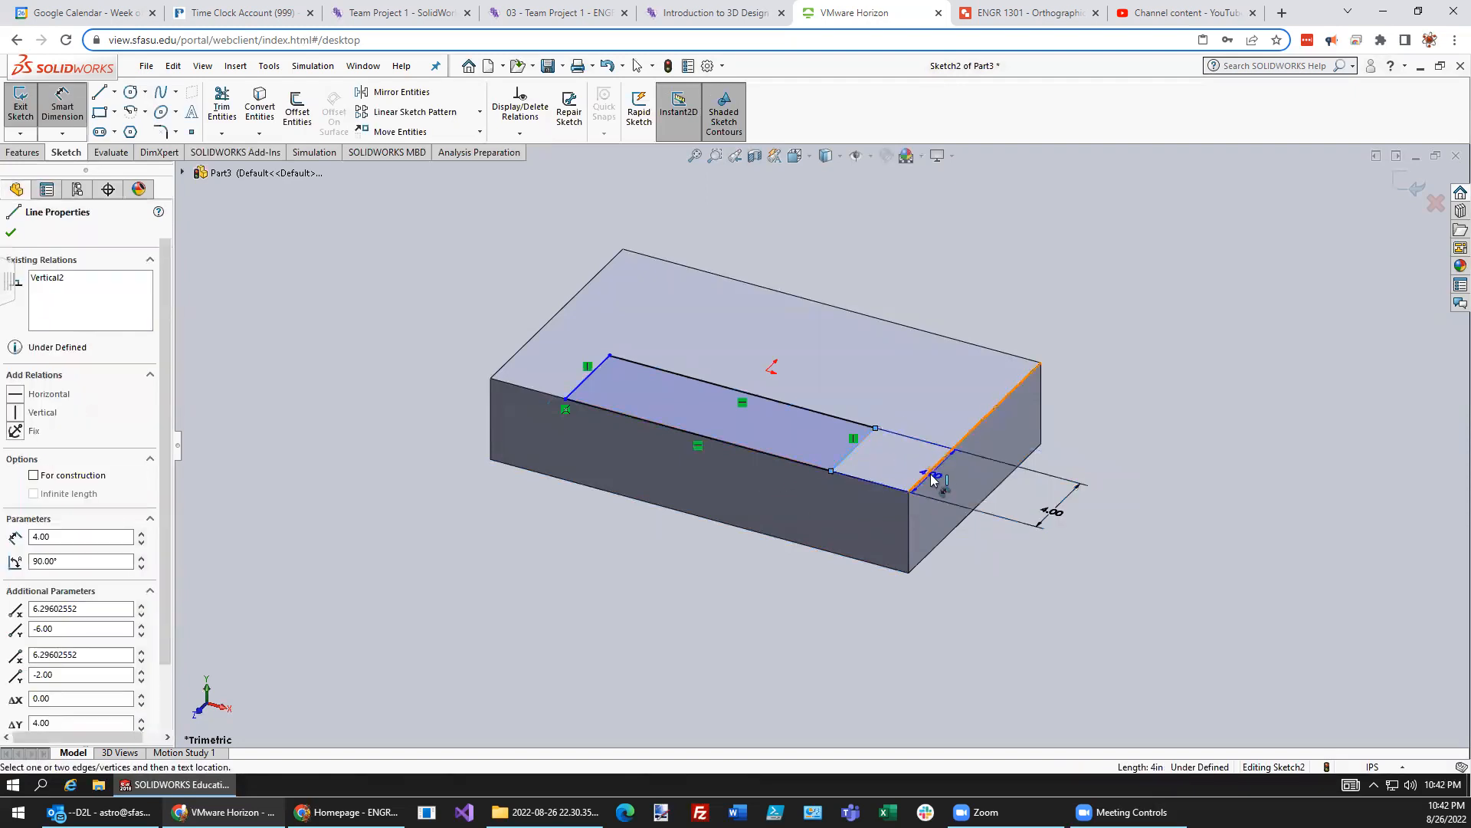
{"action": "left_click", "coordinate": [933, 479]}
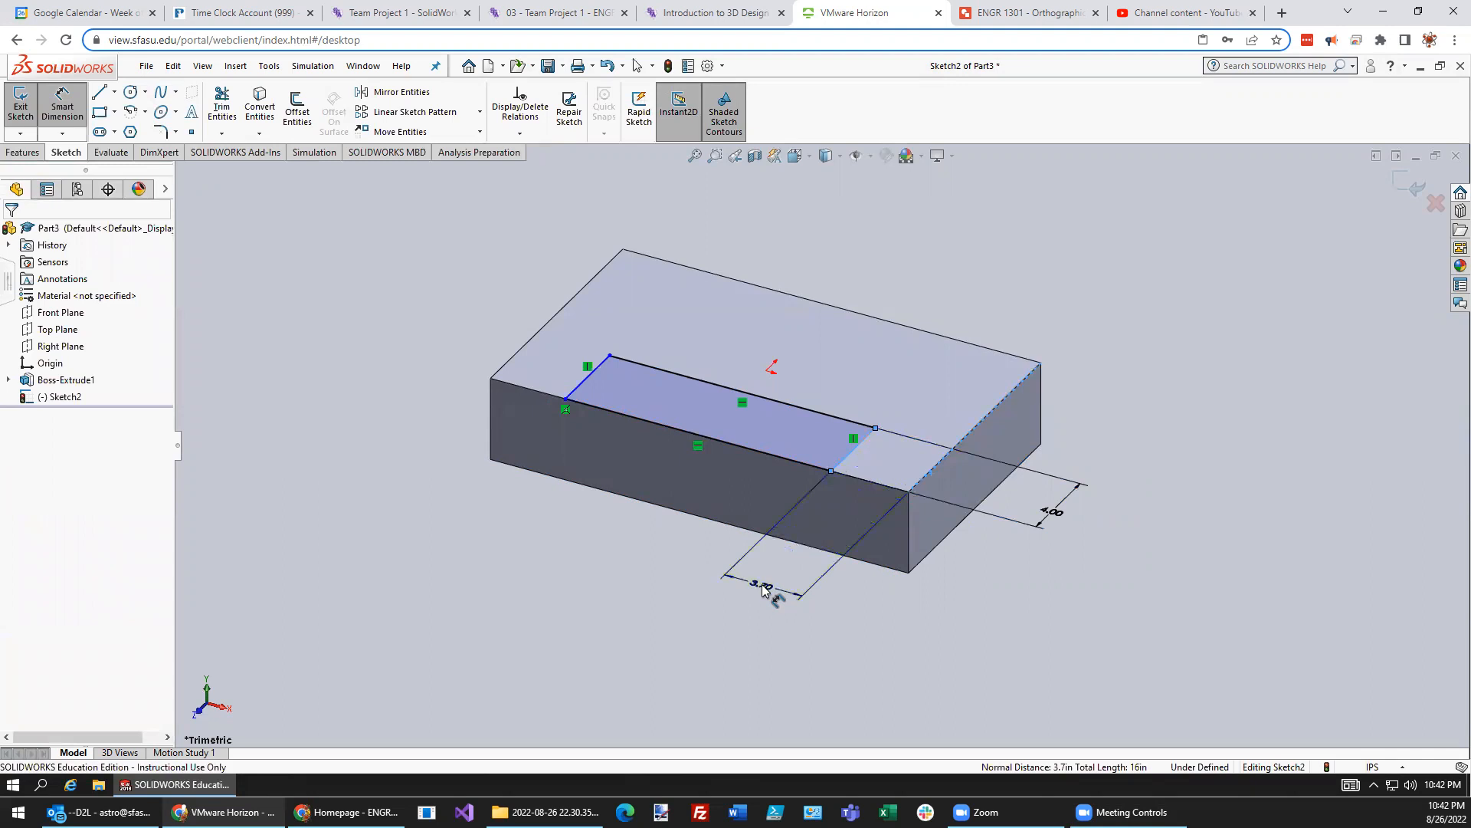
{"action": "left_click", "coordinate": [765, 594]}
{"action": "type", "text": "4"}
{"action": "key", "text": "Return"}
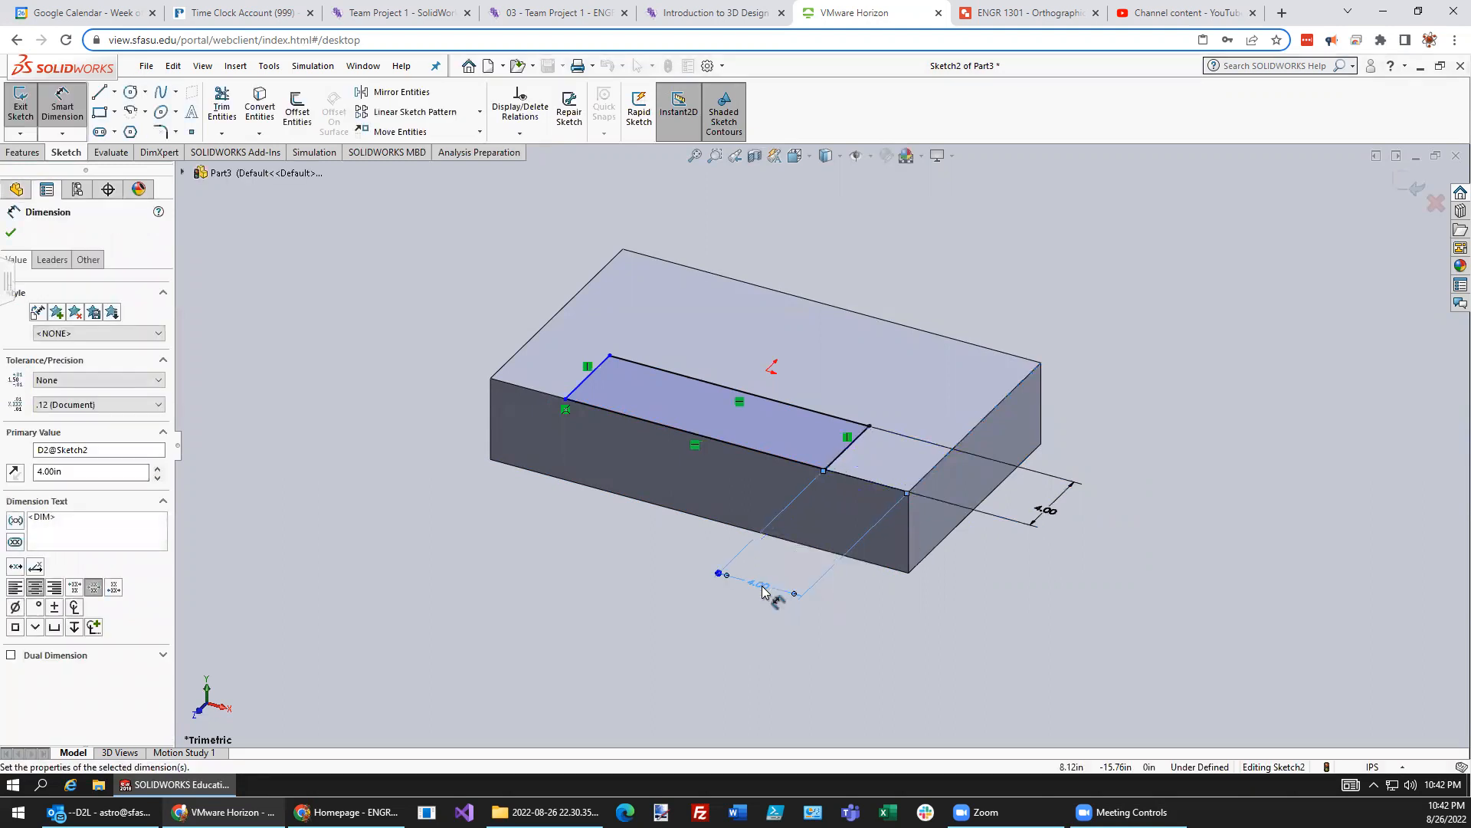
Step: Dimension the cut rectangle's left side 4 in from the block's left edge and cut the profile 4 in deep
{"action": "mouse_move", "coordinate": [579, 385]}
{"action": "left_mouse_down"}
{"action": "mouse_move", "coordinate": [526, 341]}
{"action": "mouse_move", "coordinate": [520, 359]}
{"action": "left_mouse_up"}
{"action": "left_click", "coordinate": [520, 358]}
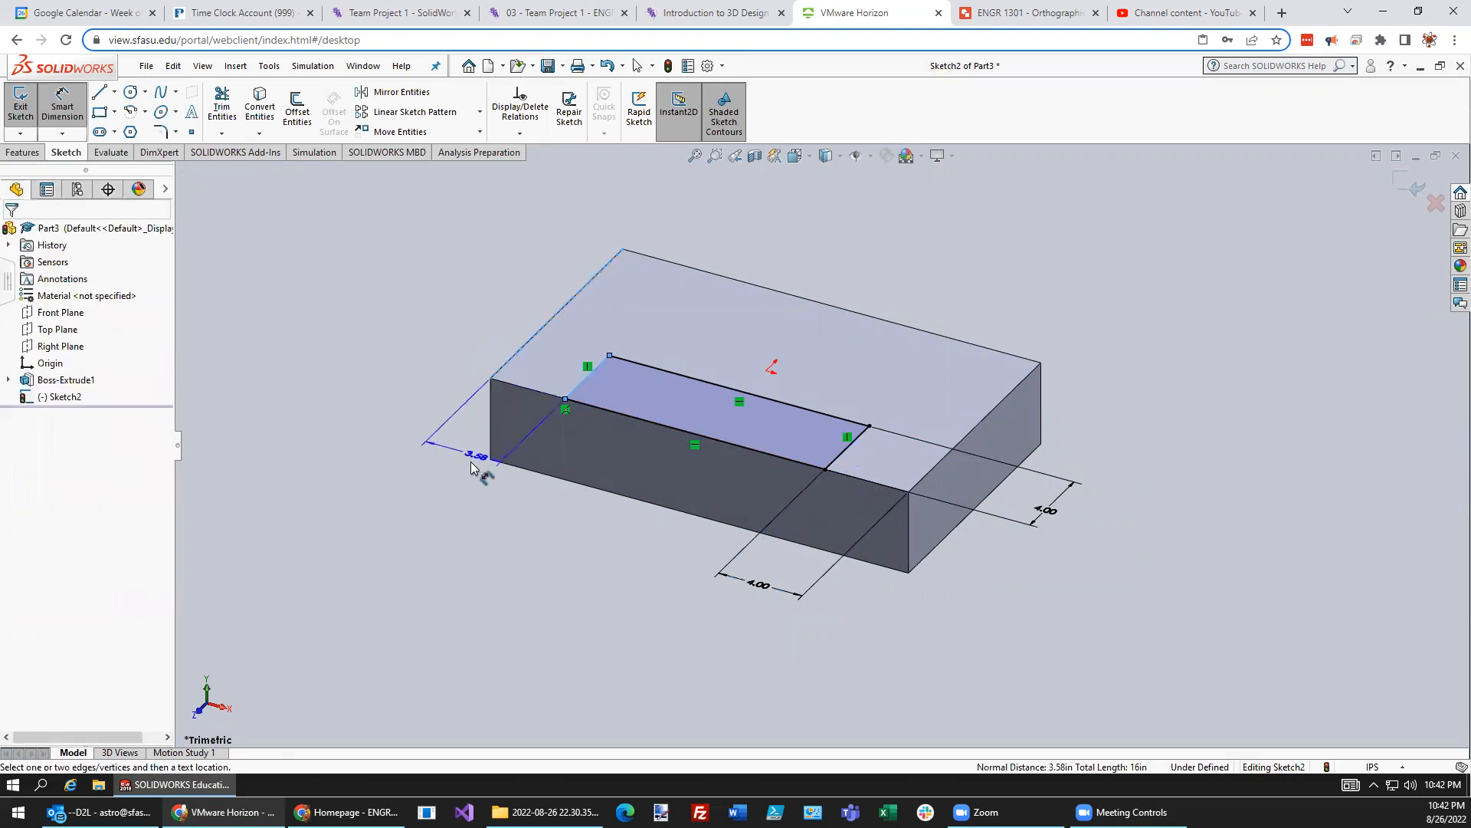
{"action": "left_click", "coordinate": [456, 470]}
{"action": "type", "text": "4.00in"}
{"action": "key", "text": "Return"}
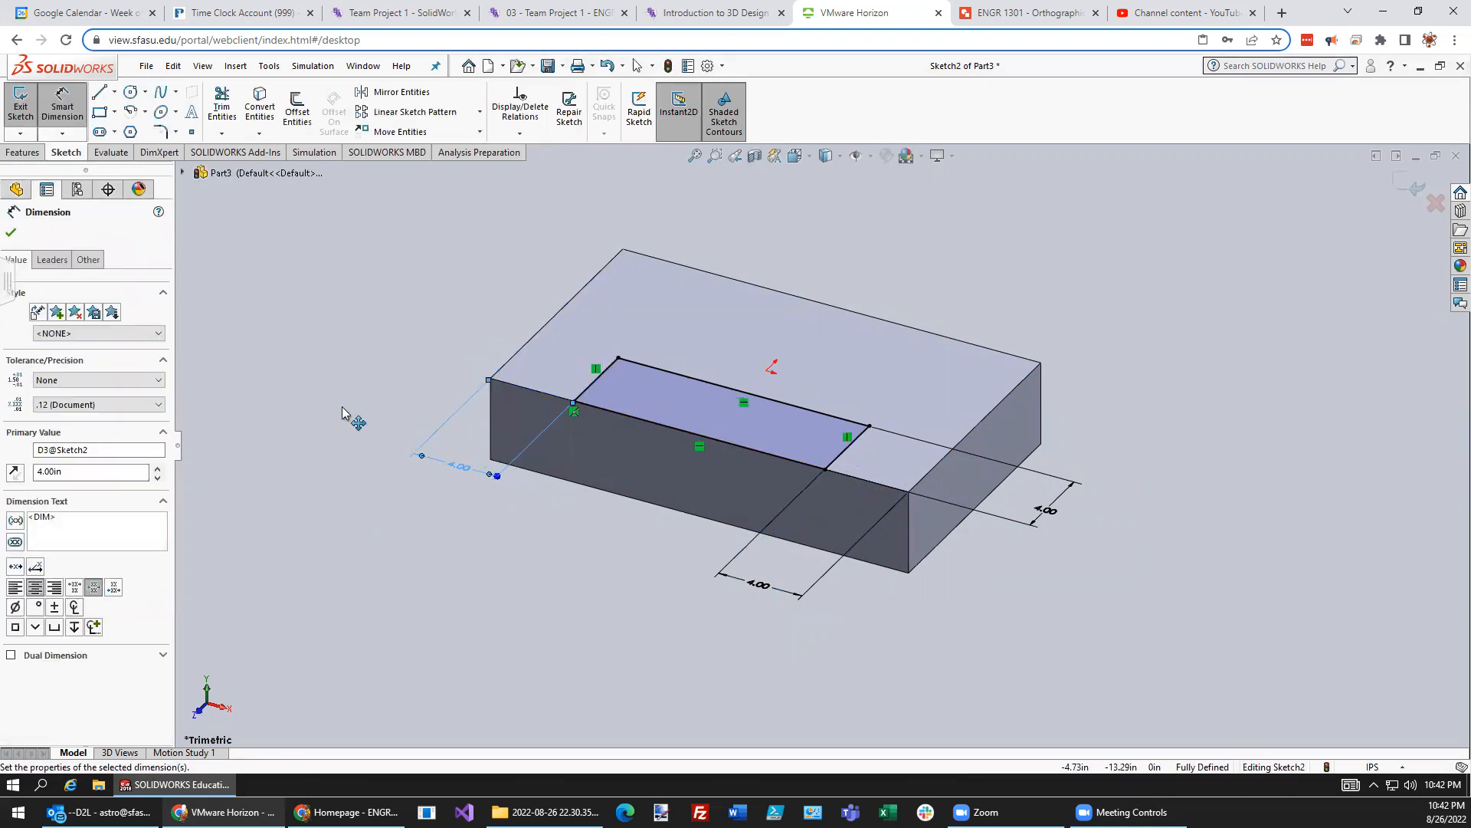
{"action": "left_click", "coordinate": [20, 107]}
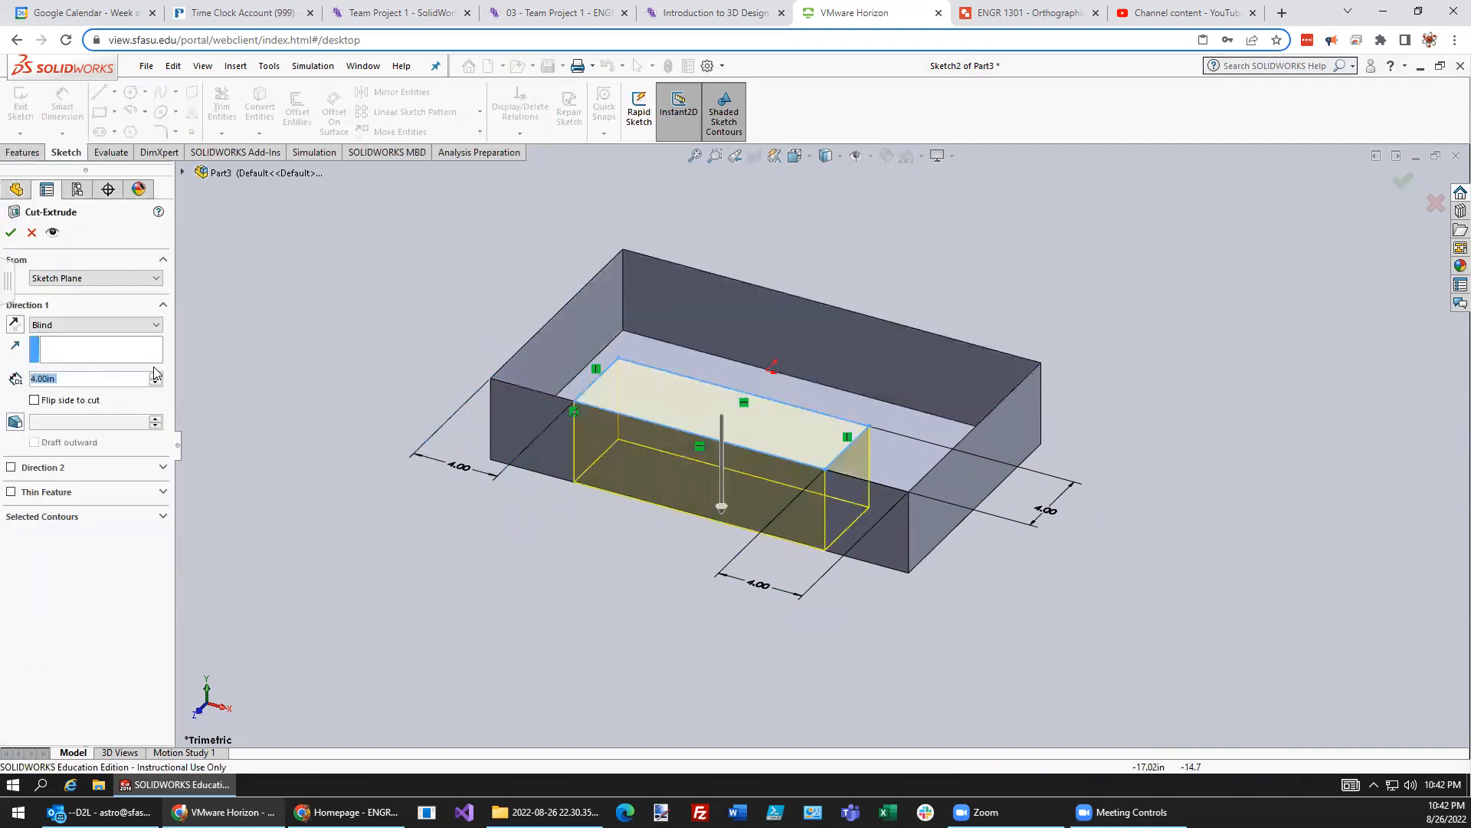
{"action": "key", "text": "Return"}
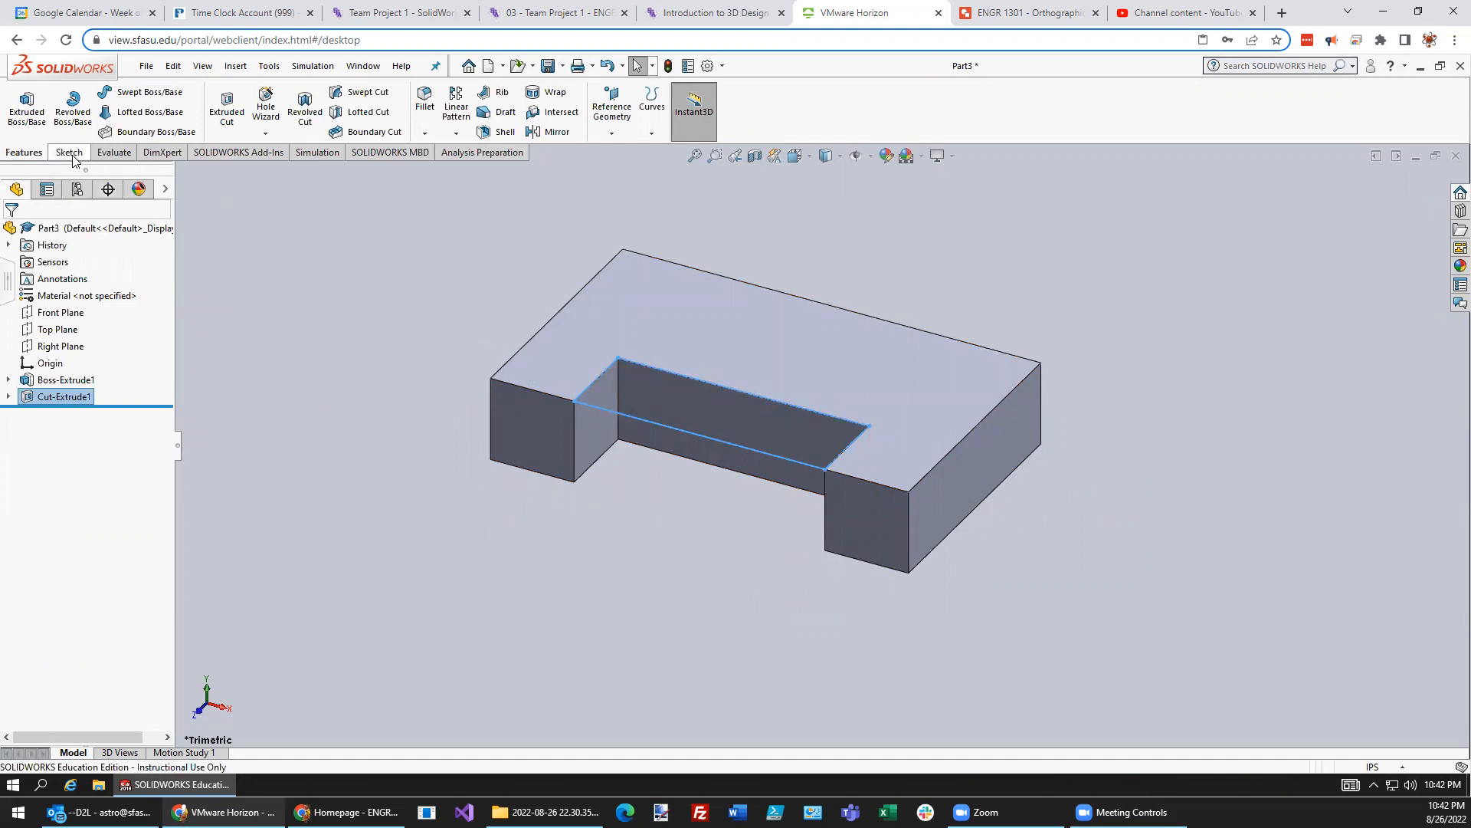
Step: Start a boss extrude on the top face and sketch a corner rectangle about 5.5 by 8 in from the notch's inner-left corner to the back edge
{"action": "left_click", "coordinate": [27, 101]}
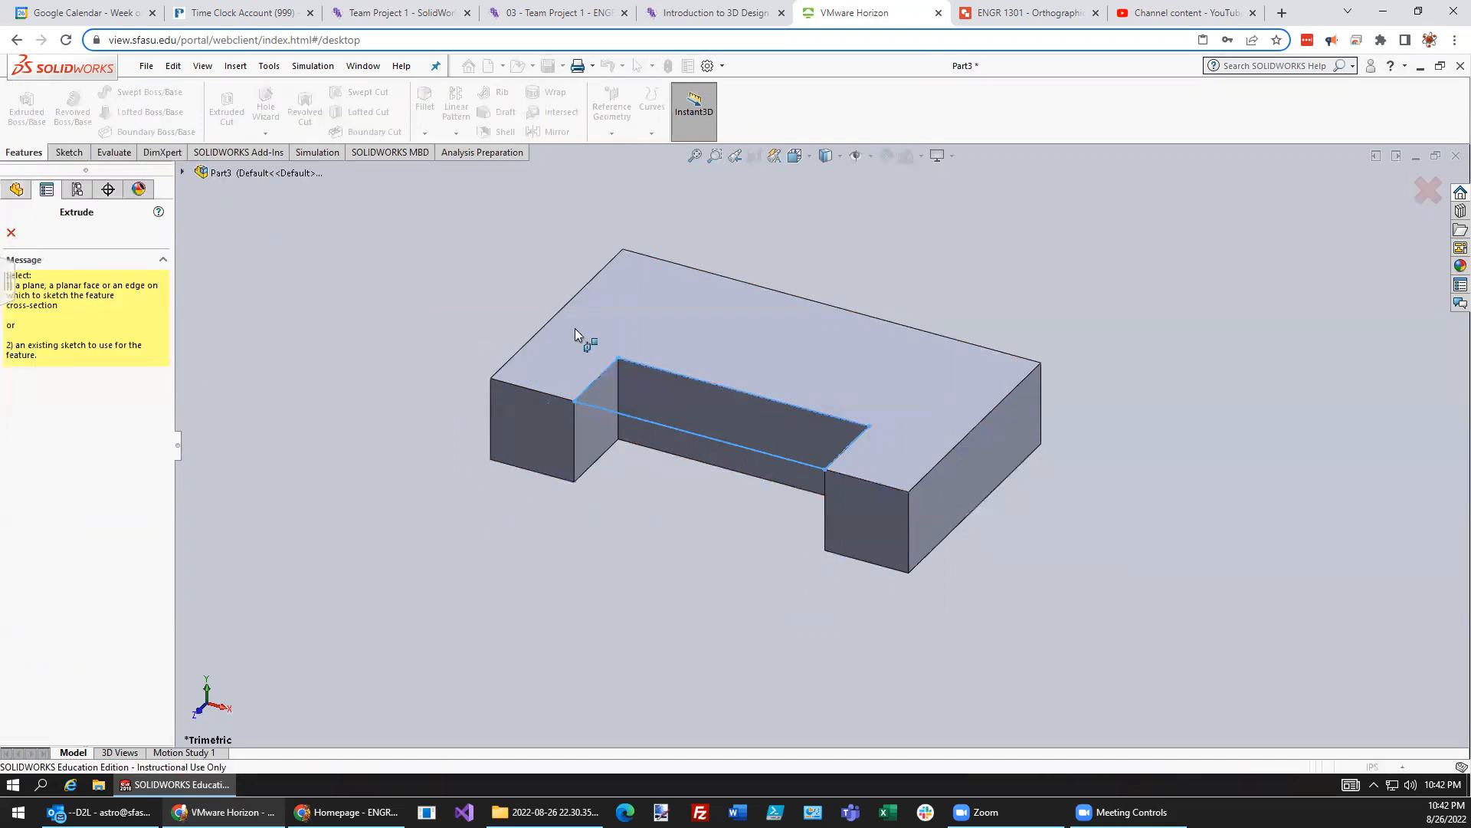
{"action": "left_click", "coordinate": [691, 328]}
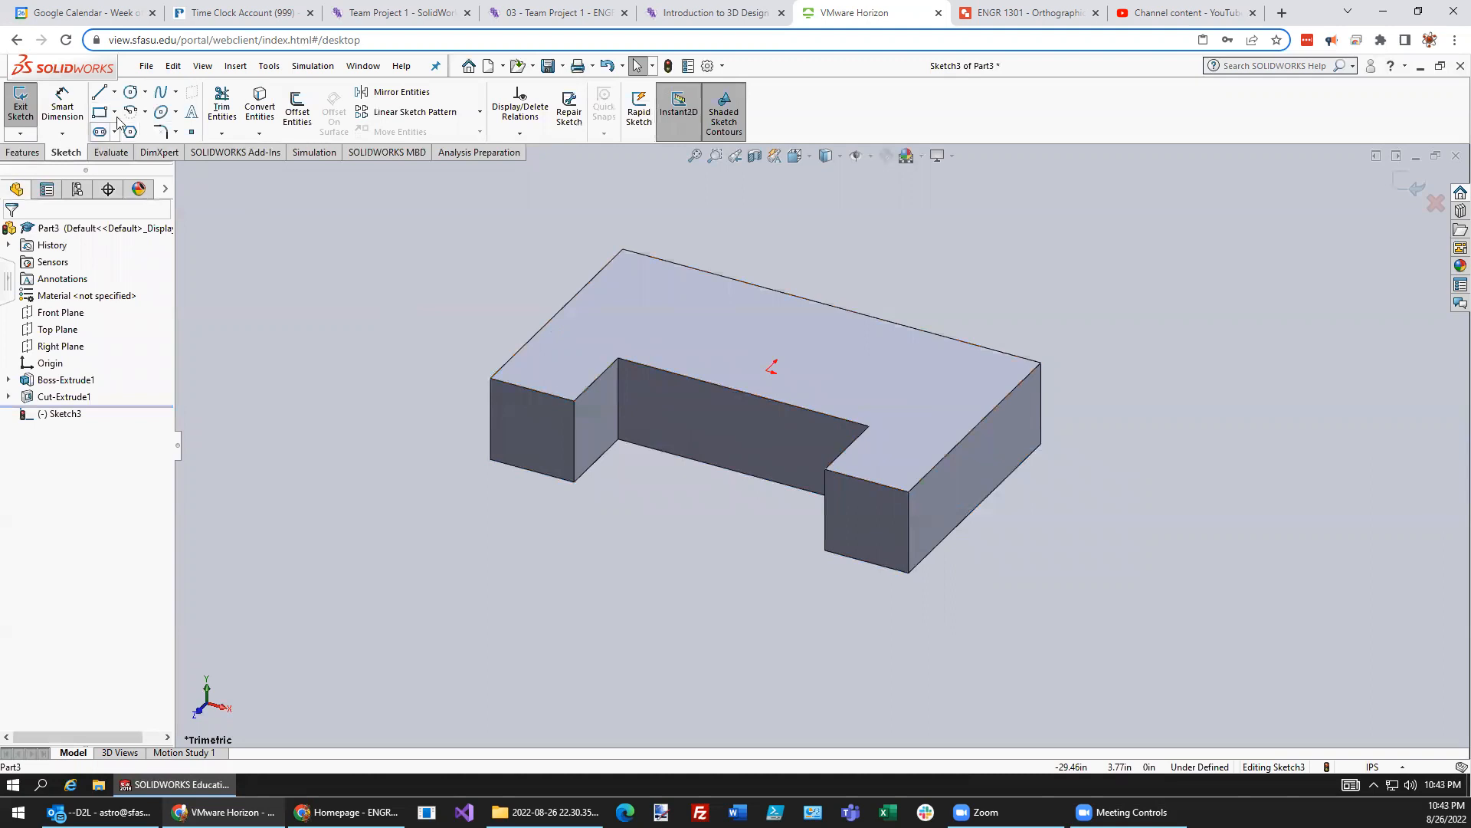
{"action": "left_click", "coordinate": [115, 112]}
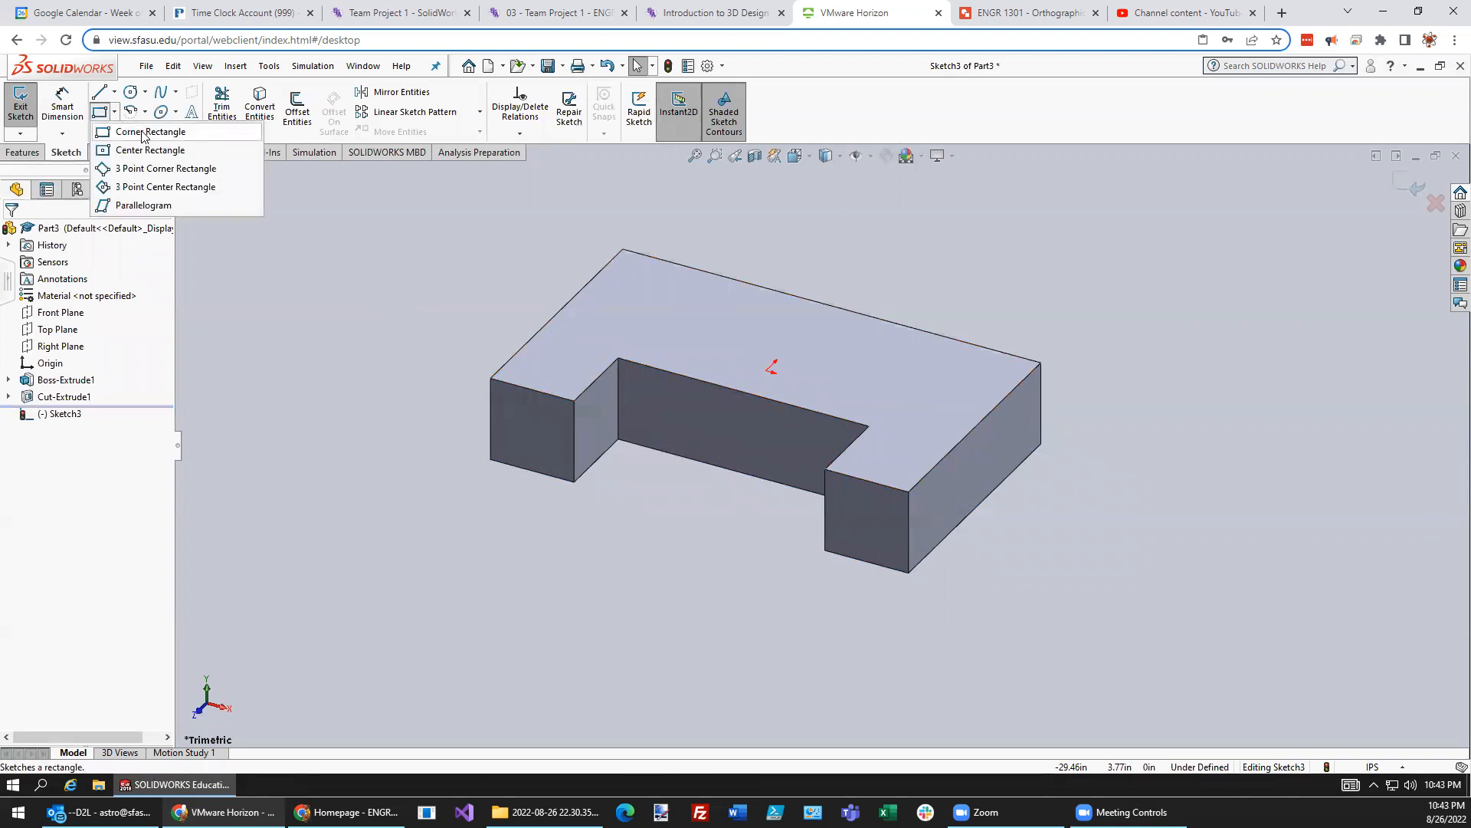
{"action": "left_click", "coordinate": [143, 134]}
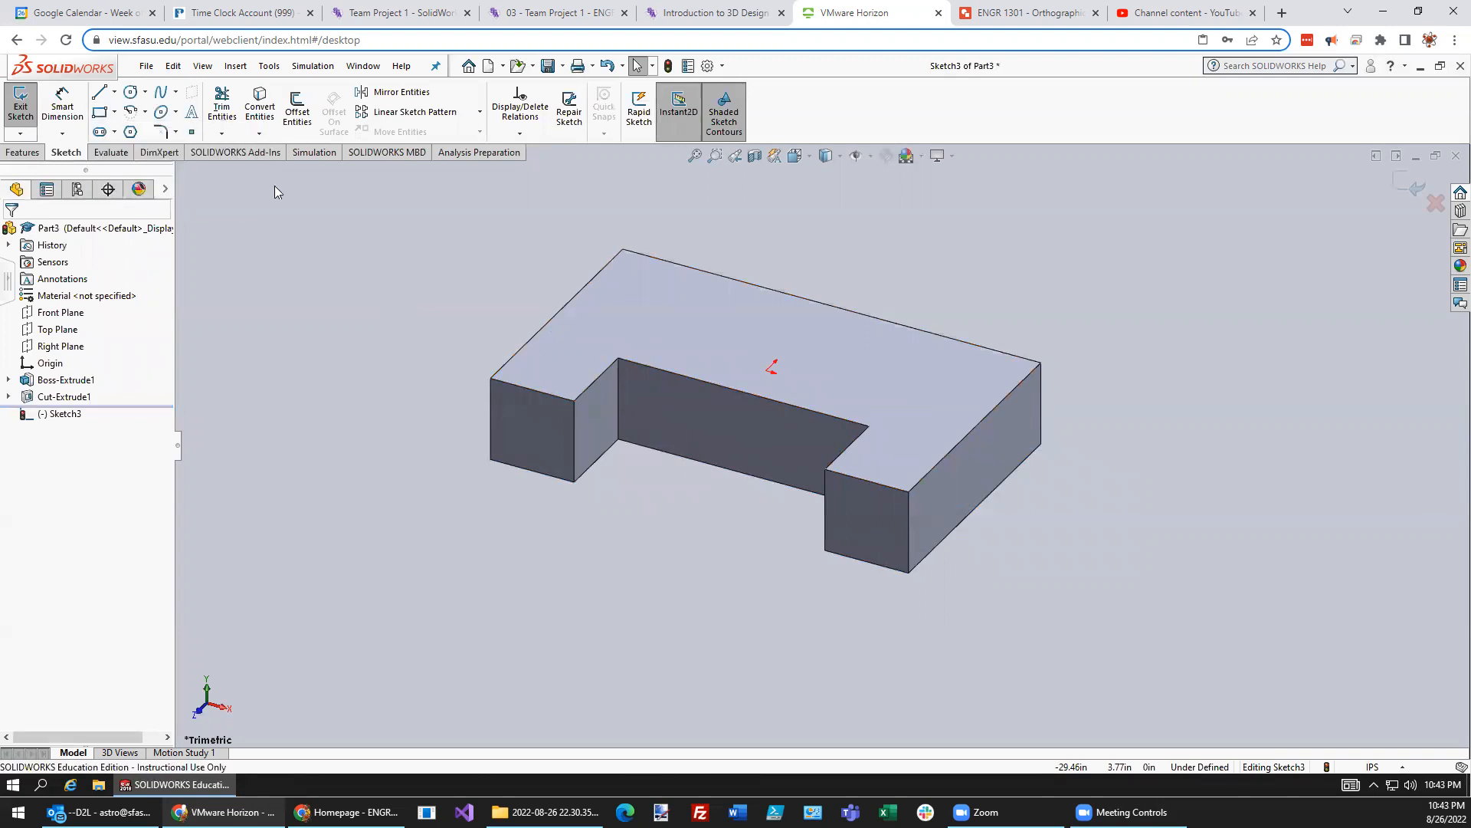
{"action": "left_click", "coordinate": [619, 358]}
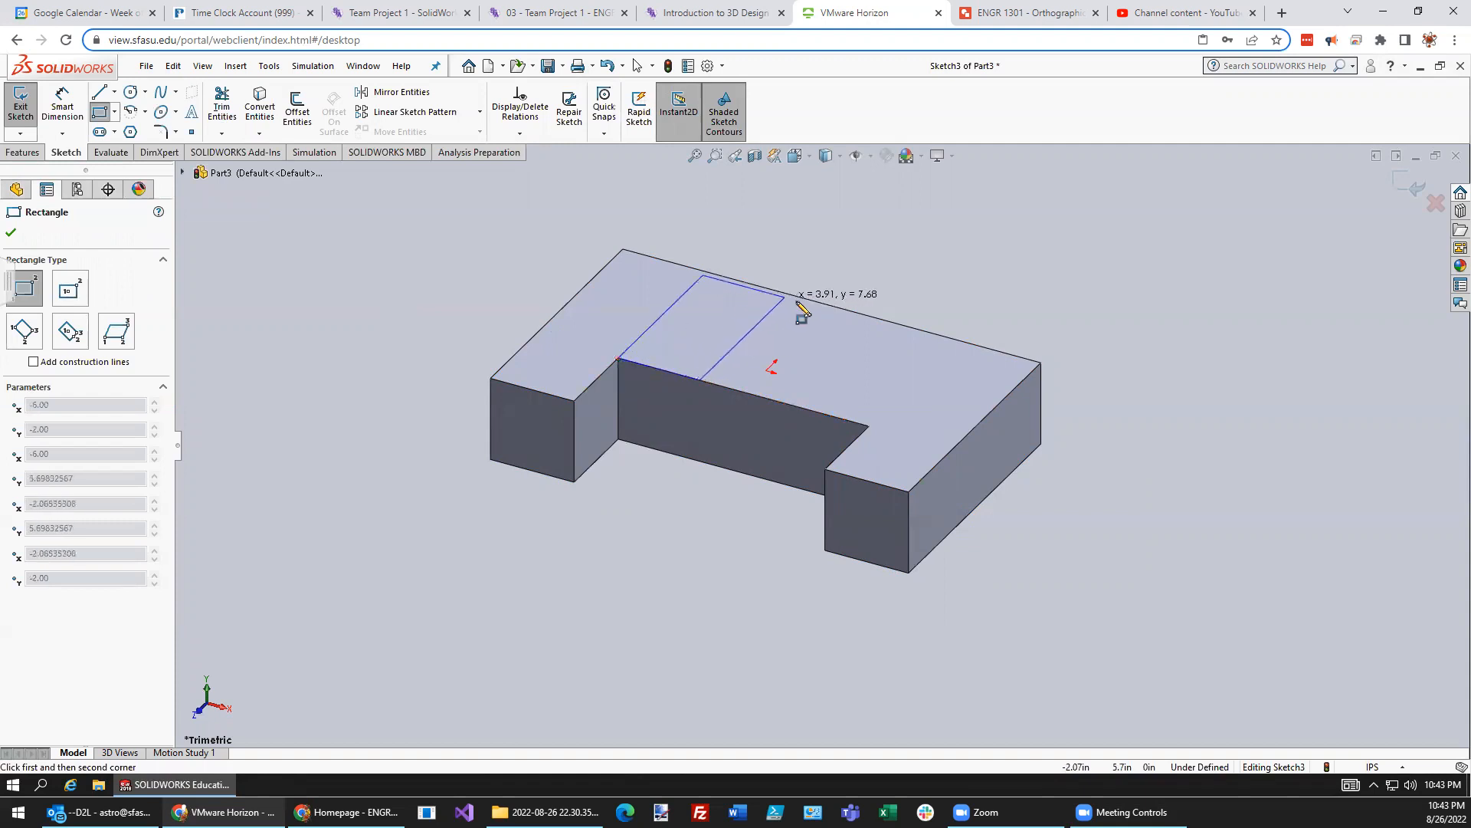
{"action": "left_click", "coordinate": [826, 303]}
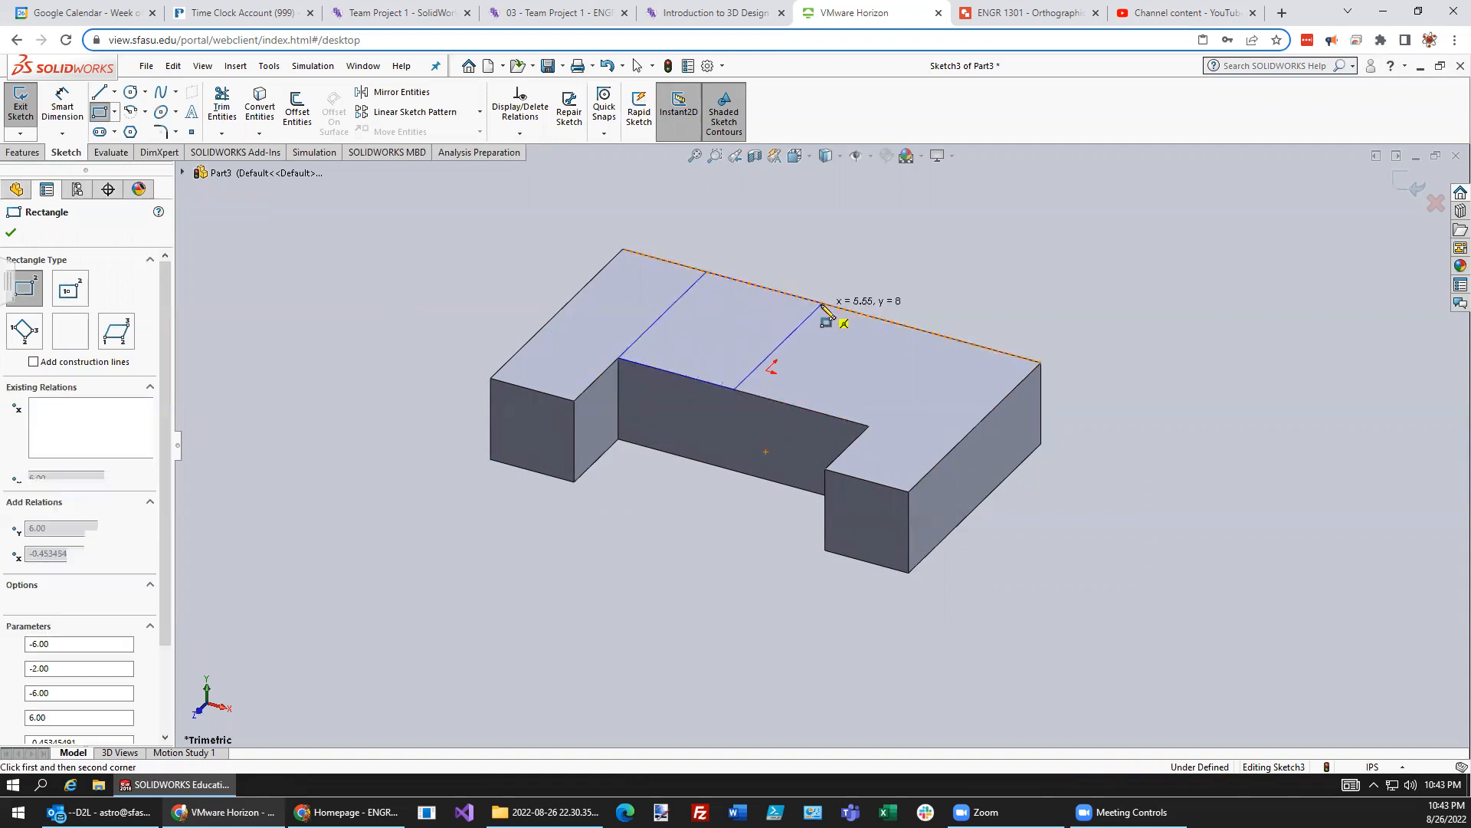
Step: Check the Orthographic Views drawing again and dimension the new rectangle's right side 8 in from the block's right edge
{"action": "left_click", "coordinate": [1027, 23]}
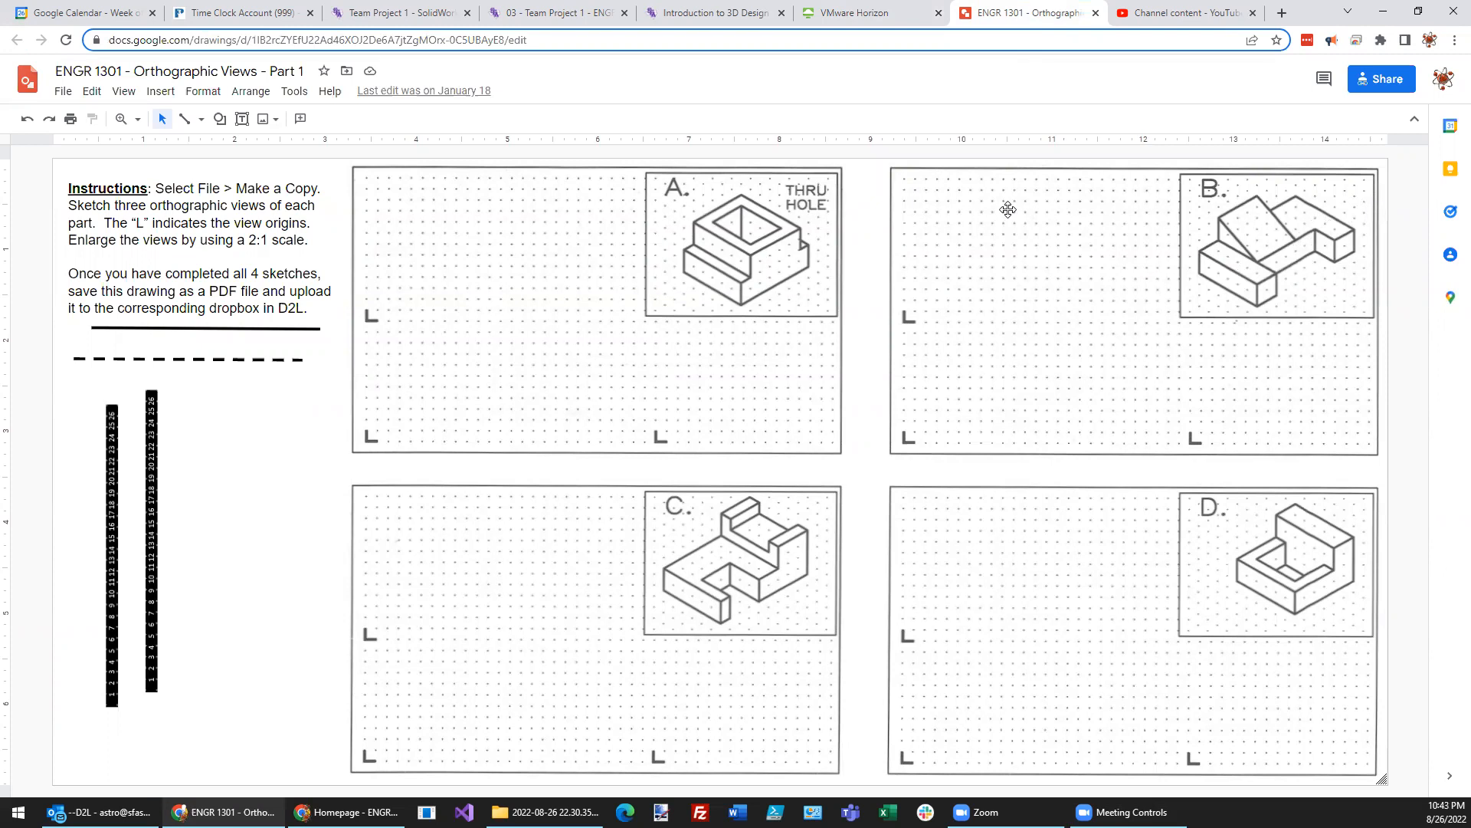
{"action": "left_click", "coordinate": [879, 16]}
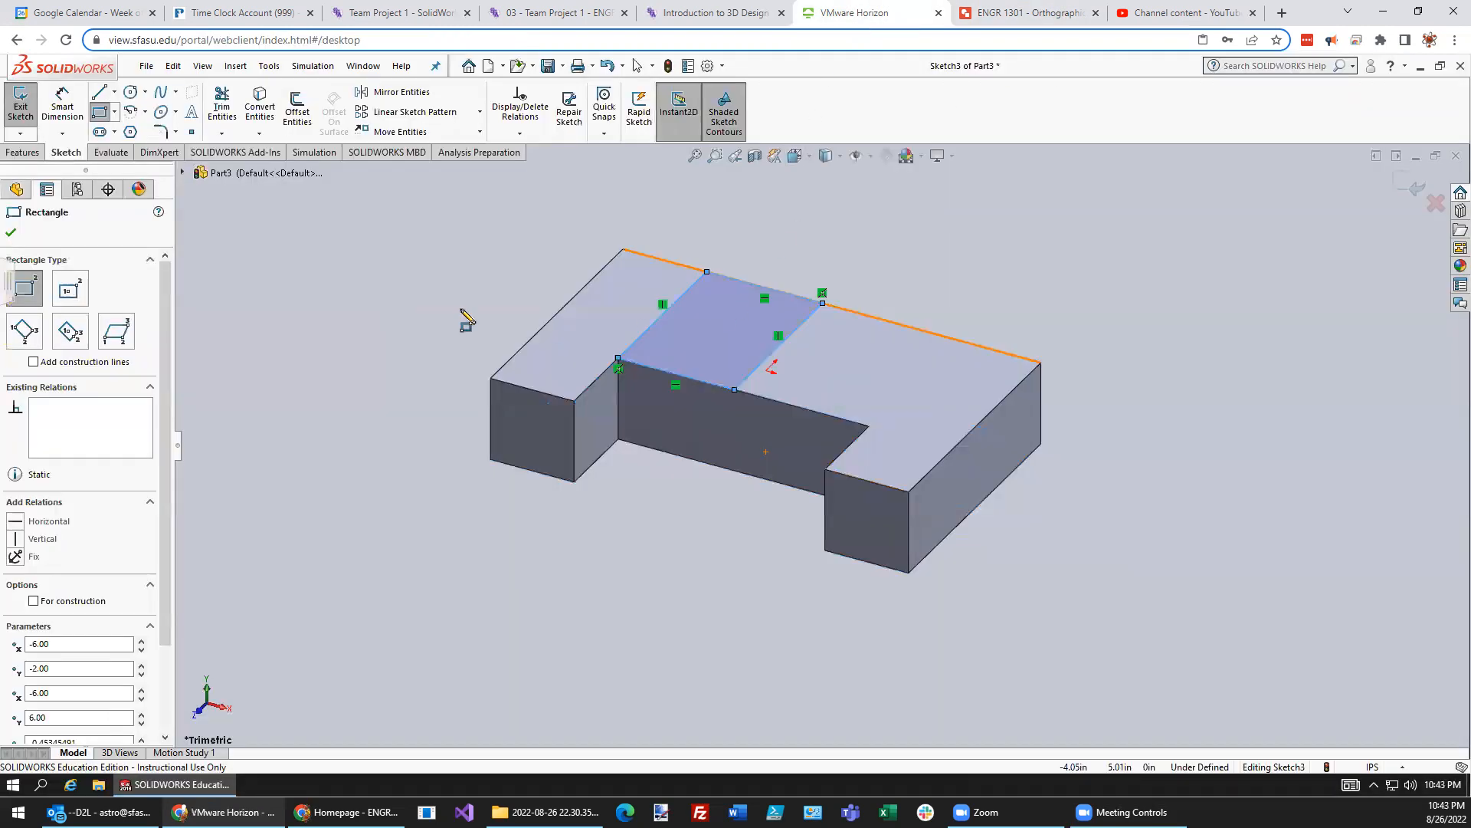
{"action": "left_click", "coordinate": [66, 110]}
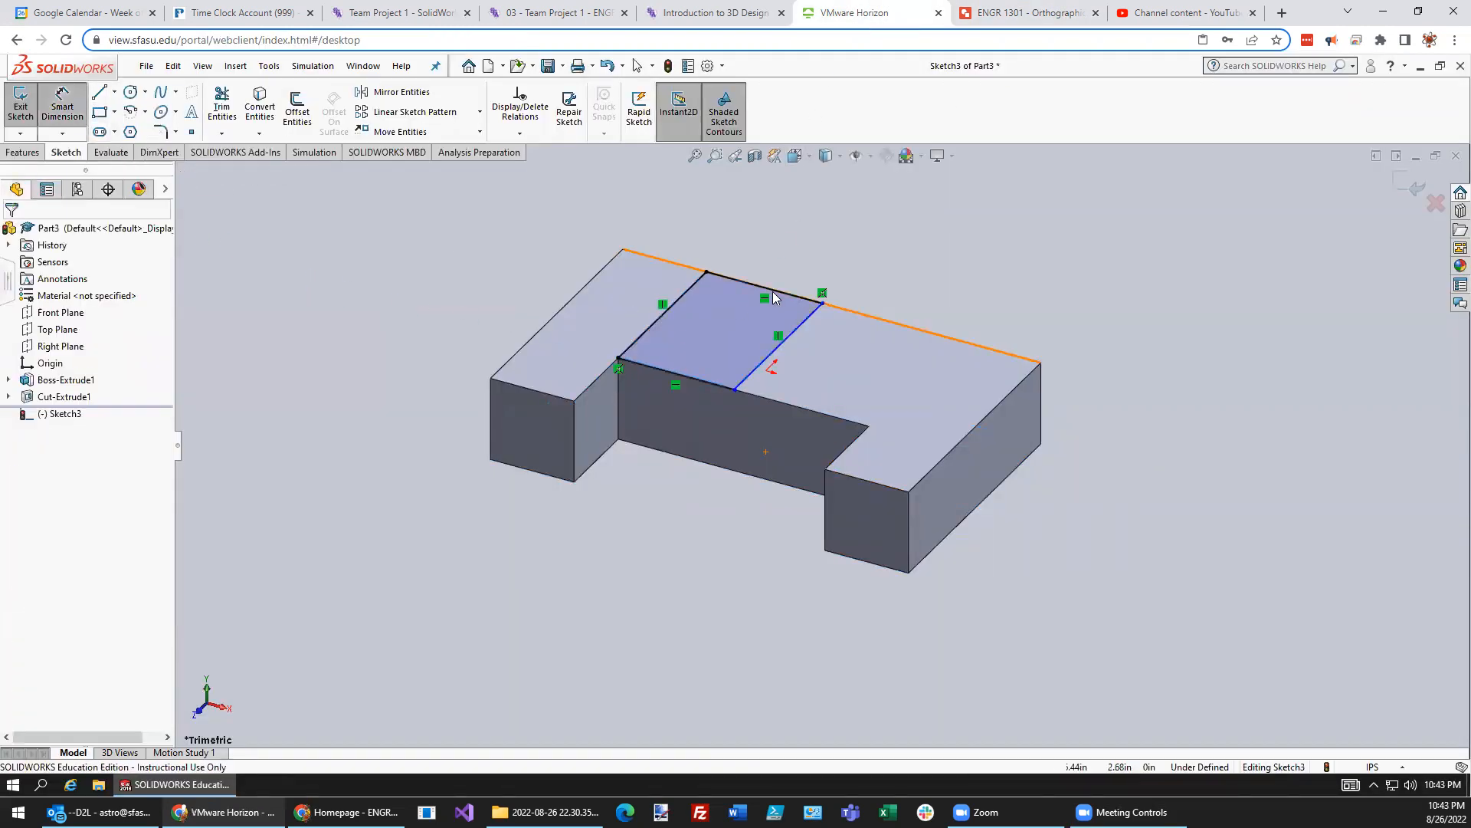
{"action": "left_click", "coordinate": [800, 330]}
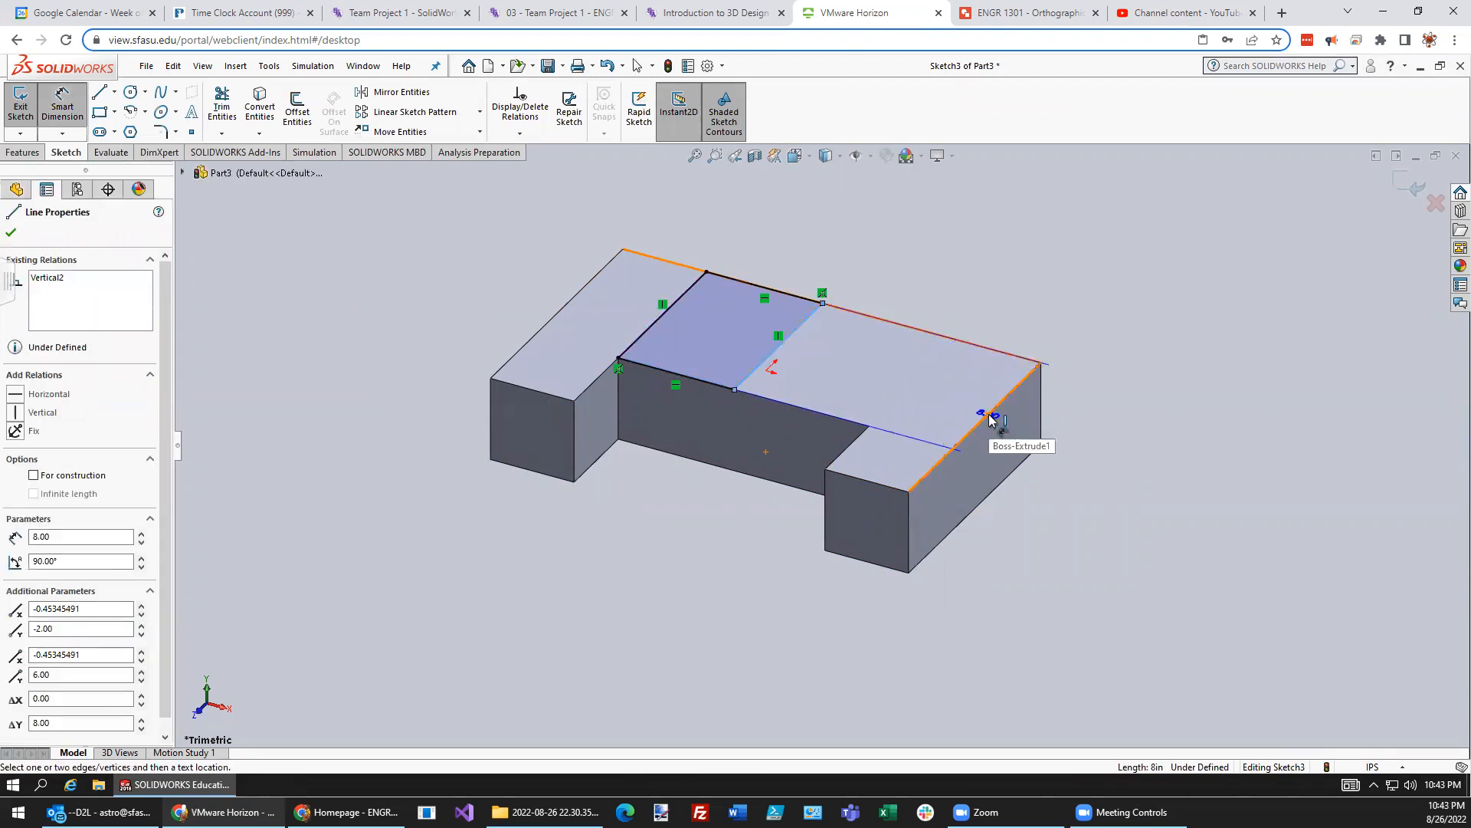
{"action": "left_click", "coordinate": [993, 419]}
{"action": "left_click", "coordinate": [962, 287]}
{"action": "type", "text": "8"}
{"action": "key", "text": "Return"}
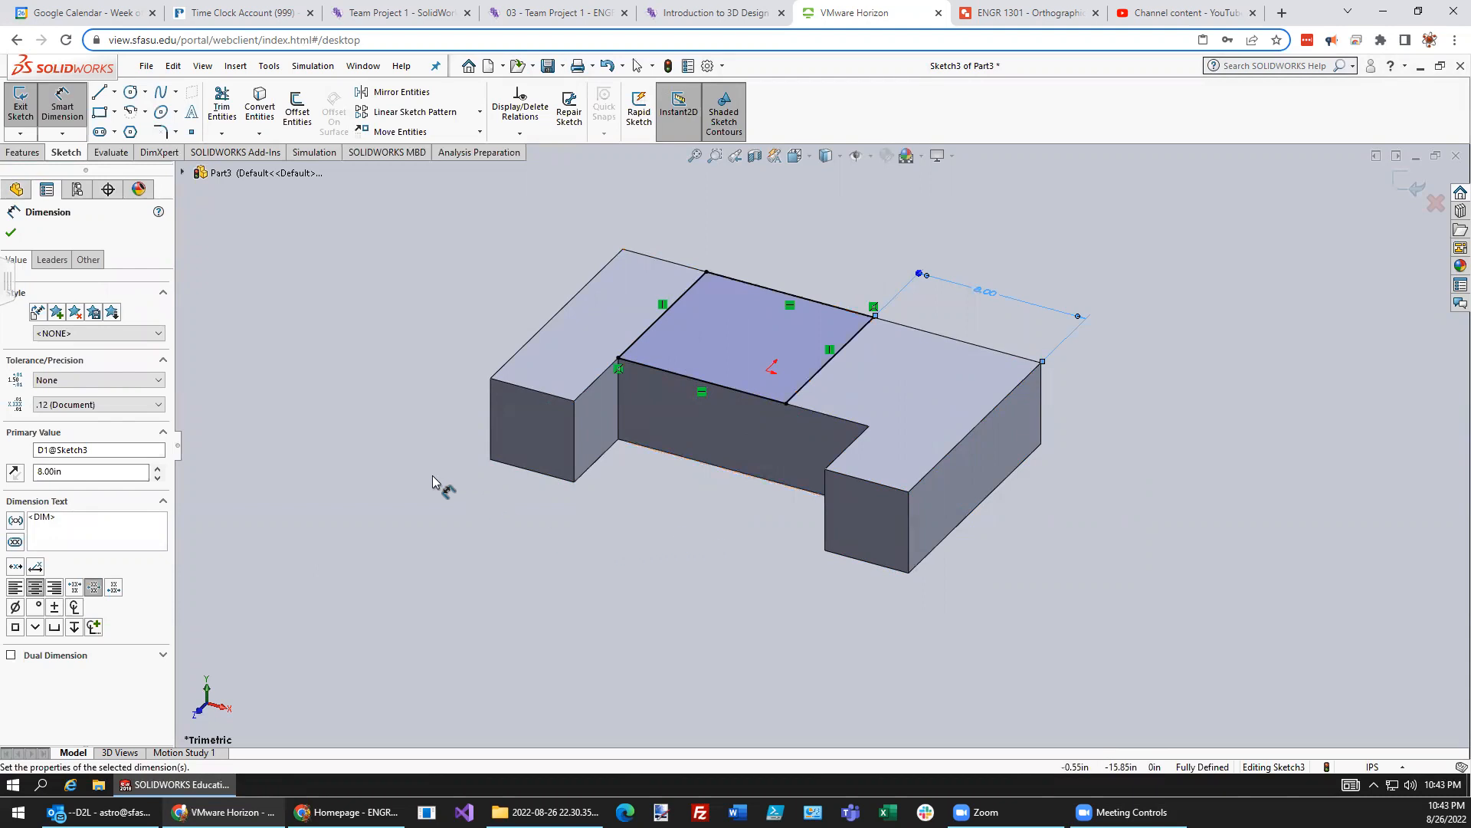
Step: Extrude the rectangle behind the notch 4 in upward, merged with the base block
{"action": "left_click", "coordinate": [21, 110]}
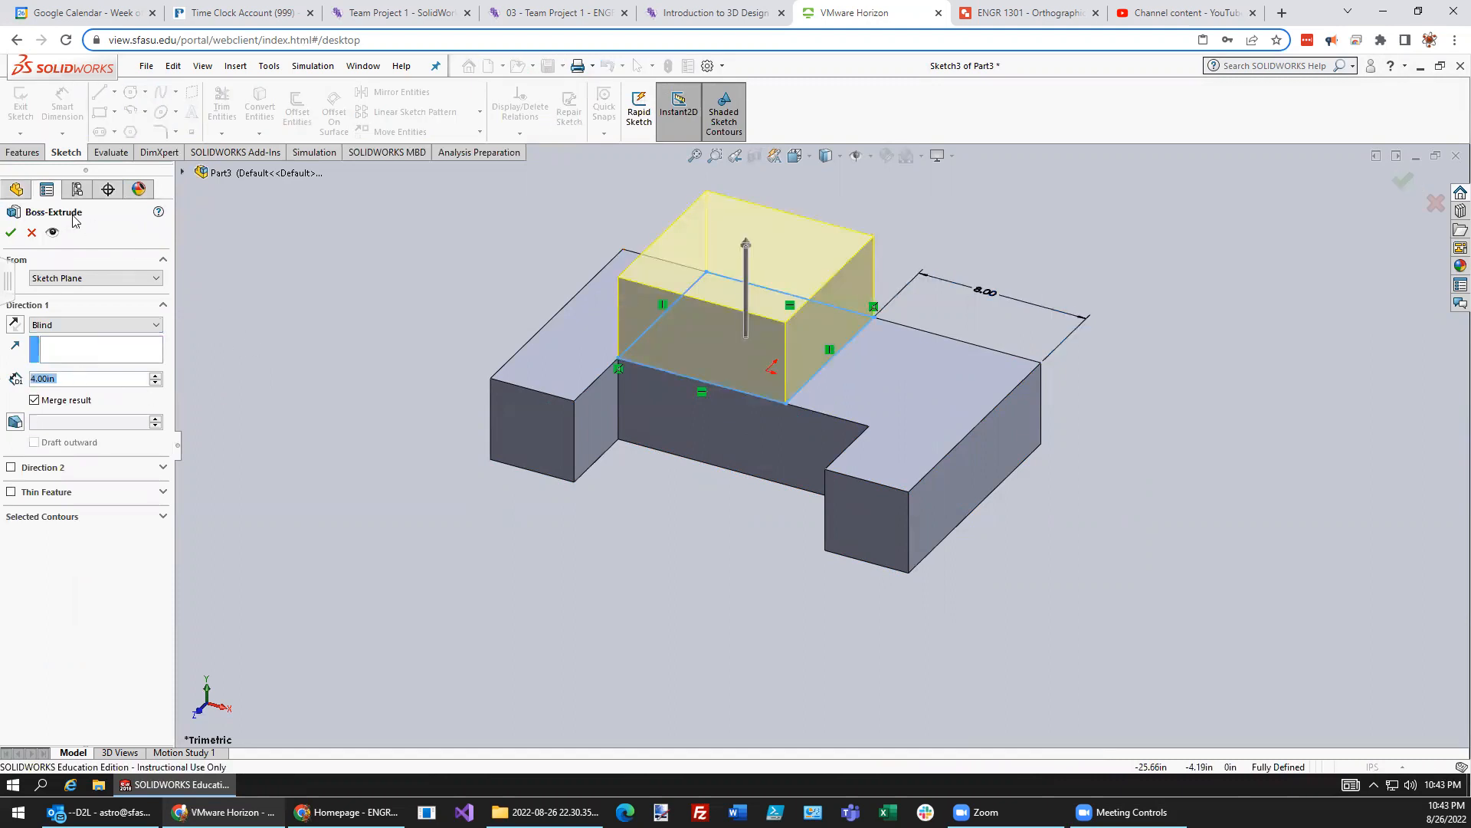
{"action": "left_click", "coordinate": [10, 233]}
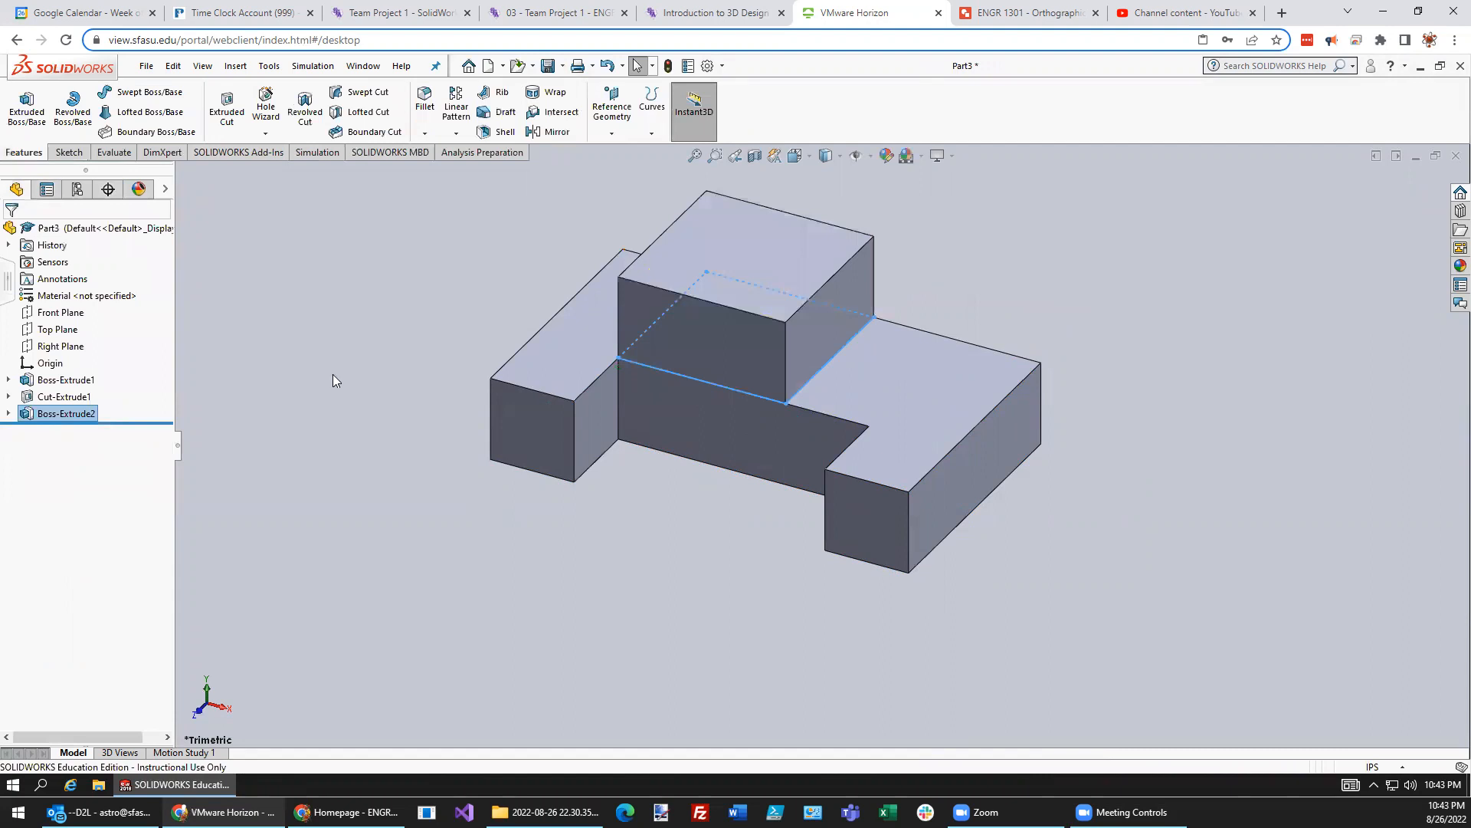
Step: Rotate the model to inspect the raised block from other sides and return to the isometric view
{"action": "right_click", "coordinate": [359, 335]}
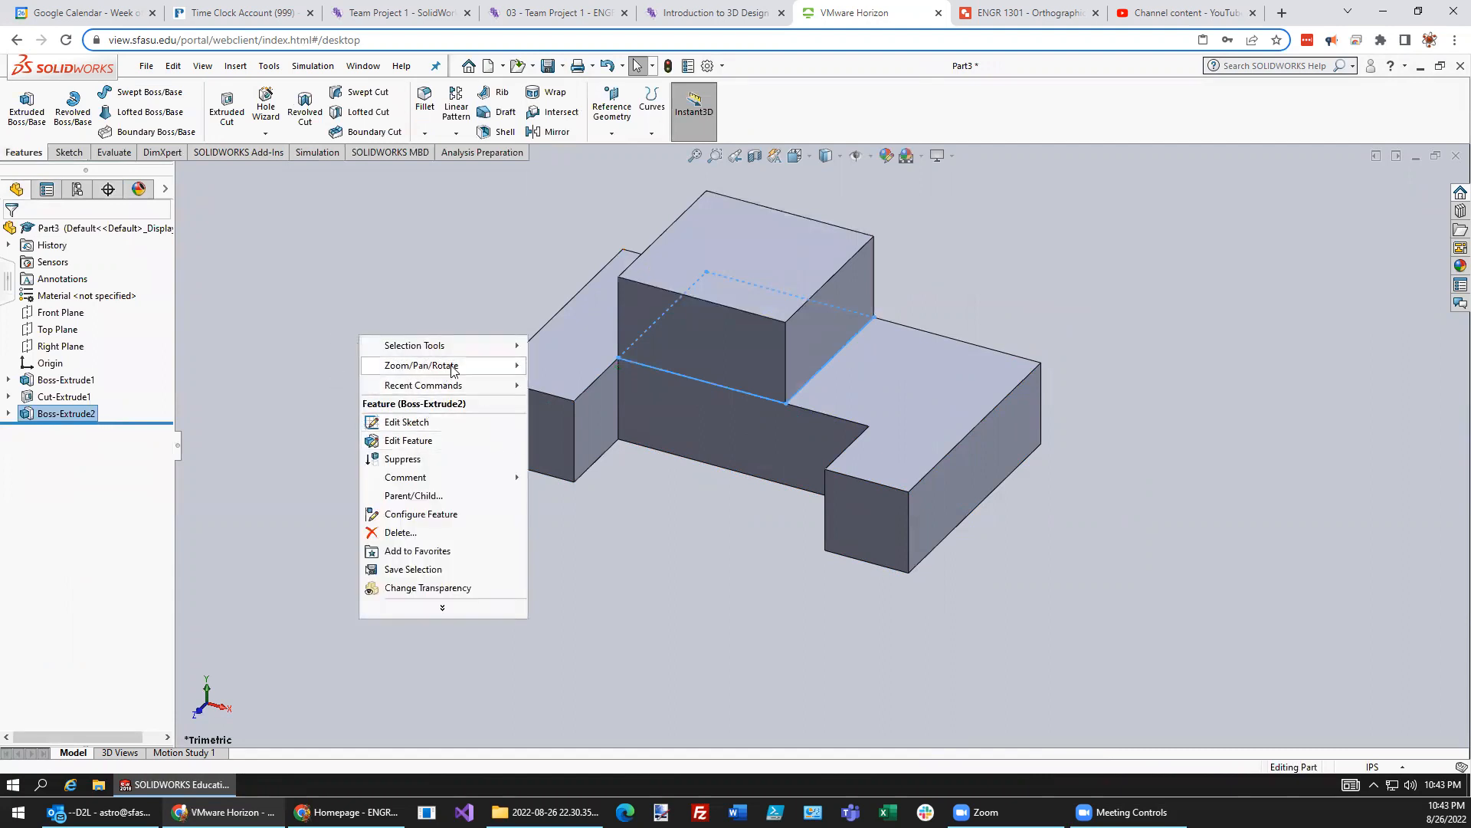
{"action": "mouse_move", "coordinate": [453, 371]}
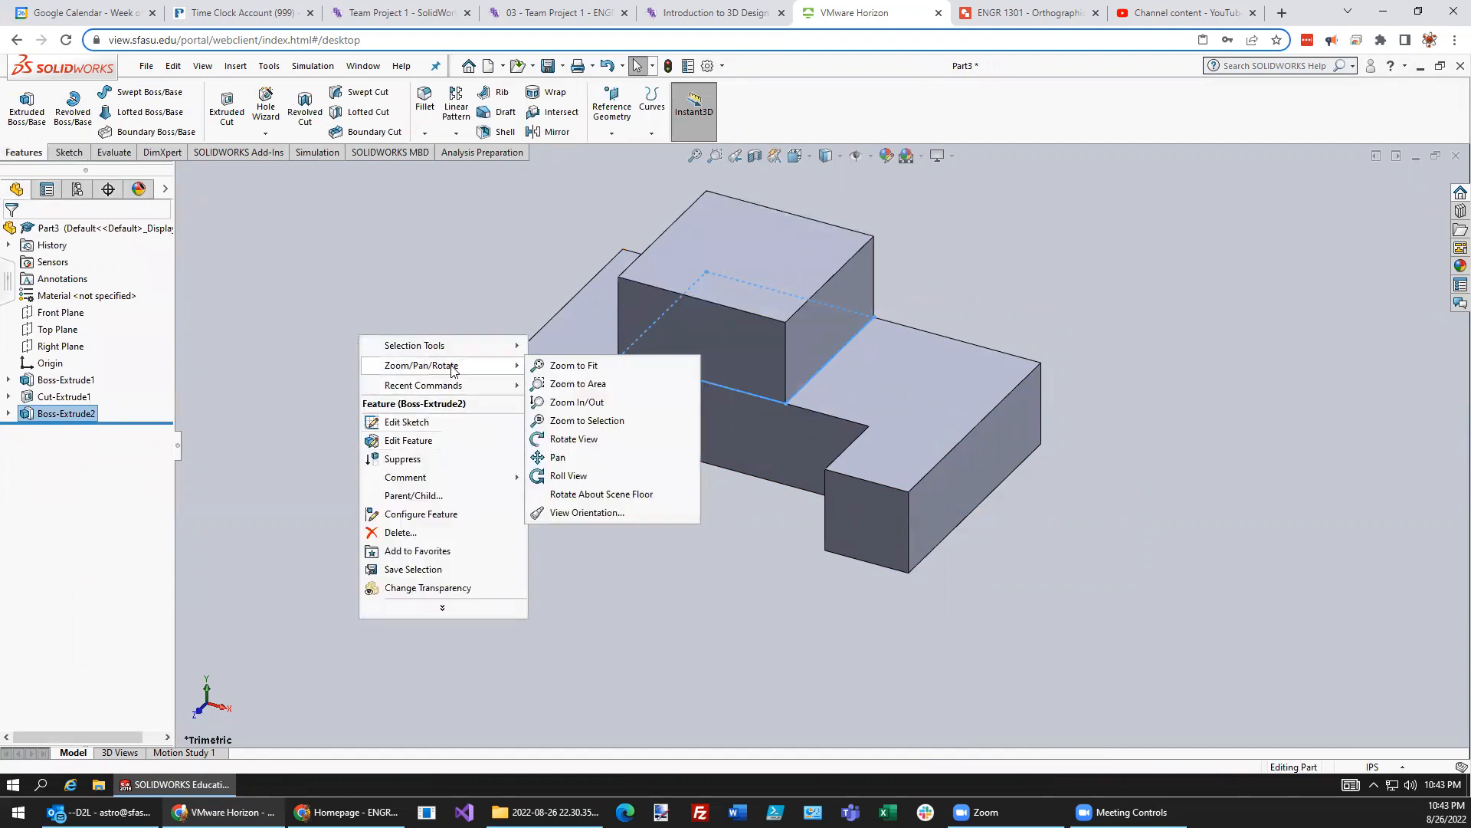
{"action": "left_click", "coordinate": [584, 439]}
{"action": "left_click_drag", "start_coordinate": [437, 365], "coordinate": [900, 514]}
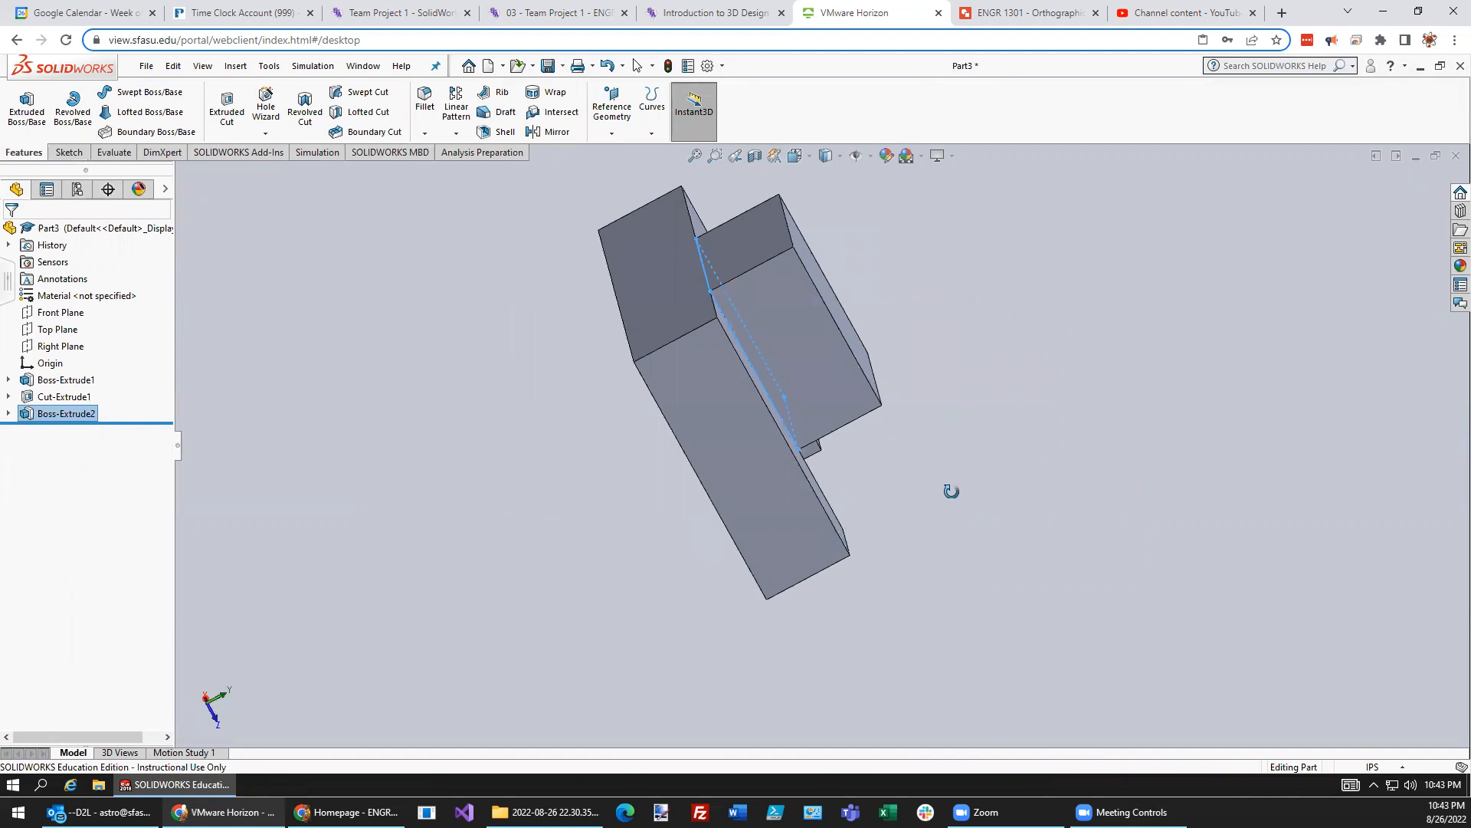
{"action": "left_click", "coordinate": [807, 161]}
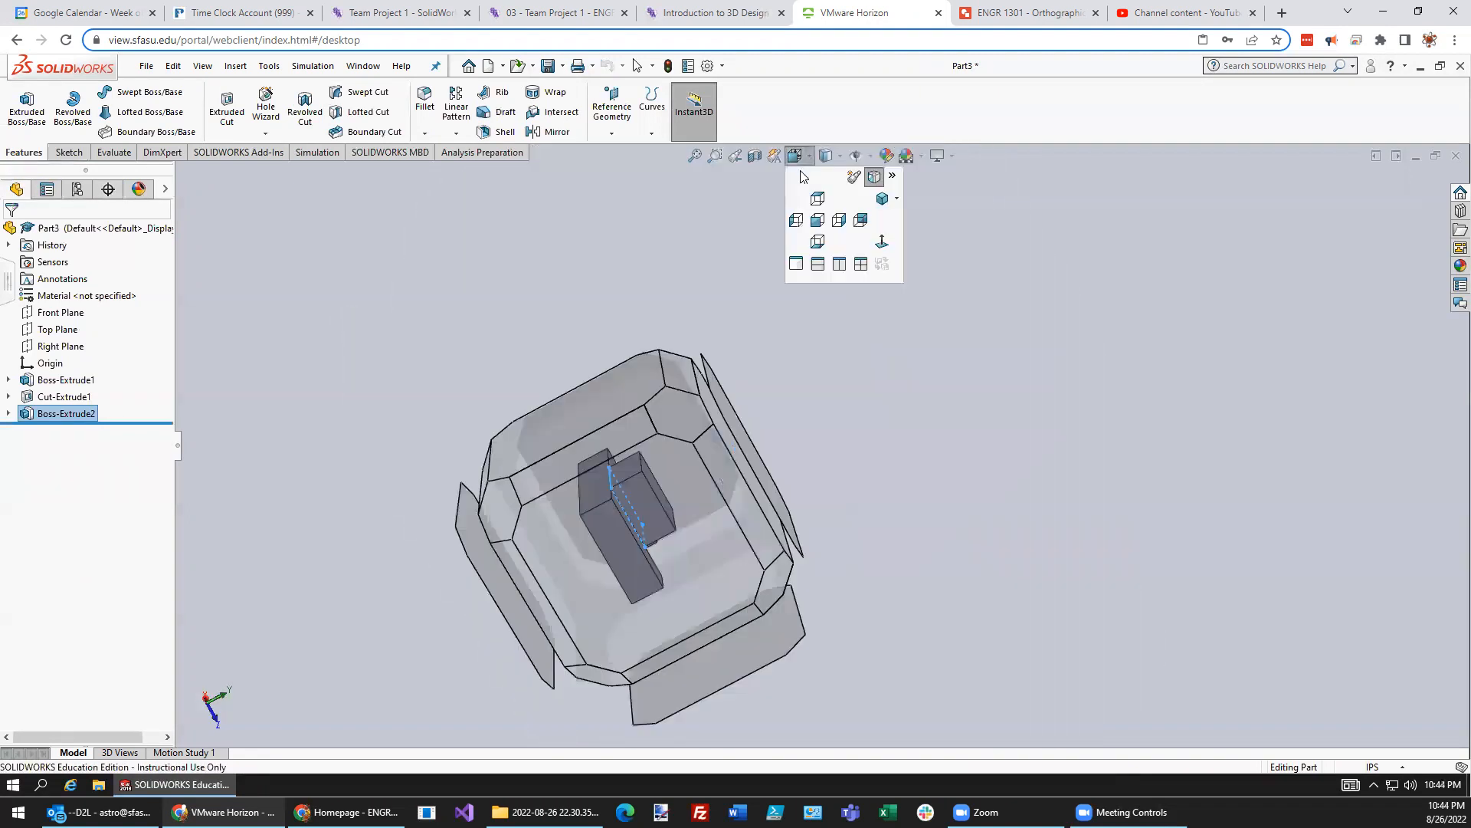
{"action": "left_click", "coordinate": [882, 200]}
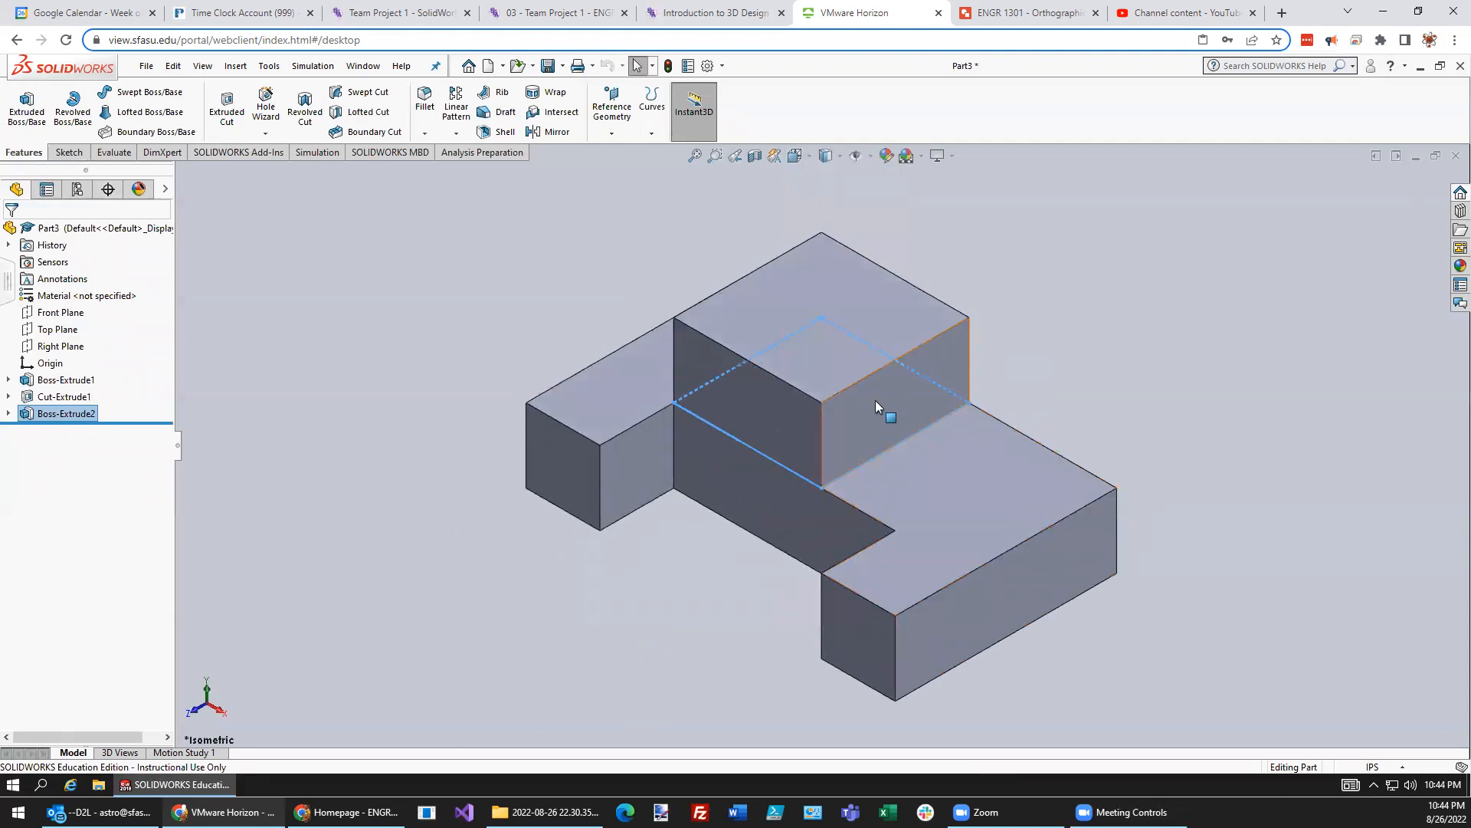
Step: Start an extruded cut on the raised block's right face and sketch a closed triangle joining its lower front, upper back and upper front corners
{"action": "left_click", "coordinate": [799, 156]}
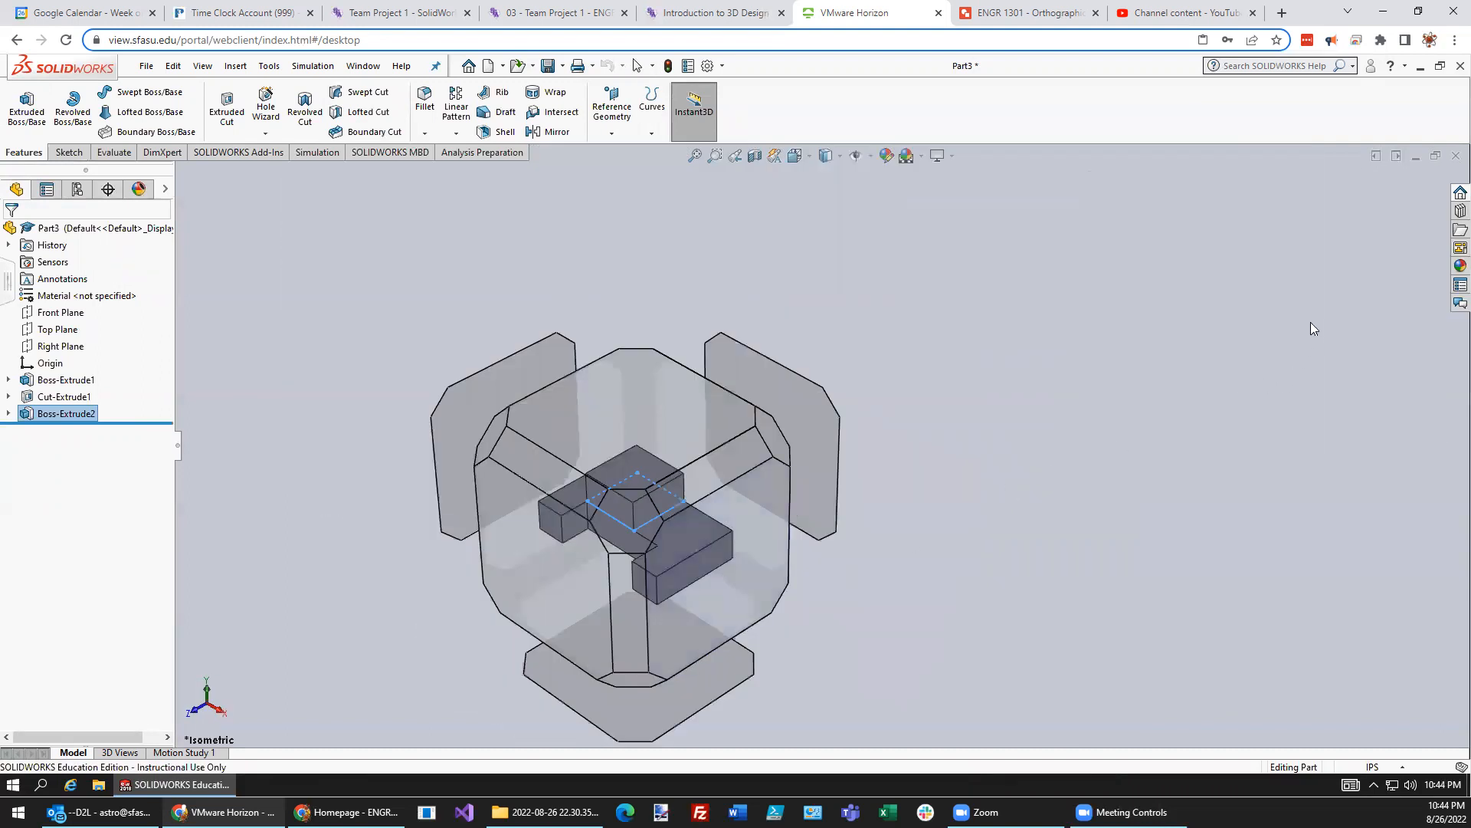
{"action": "left_click", "coordinate": [714, 583]}
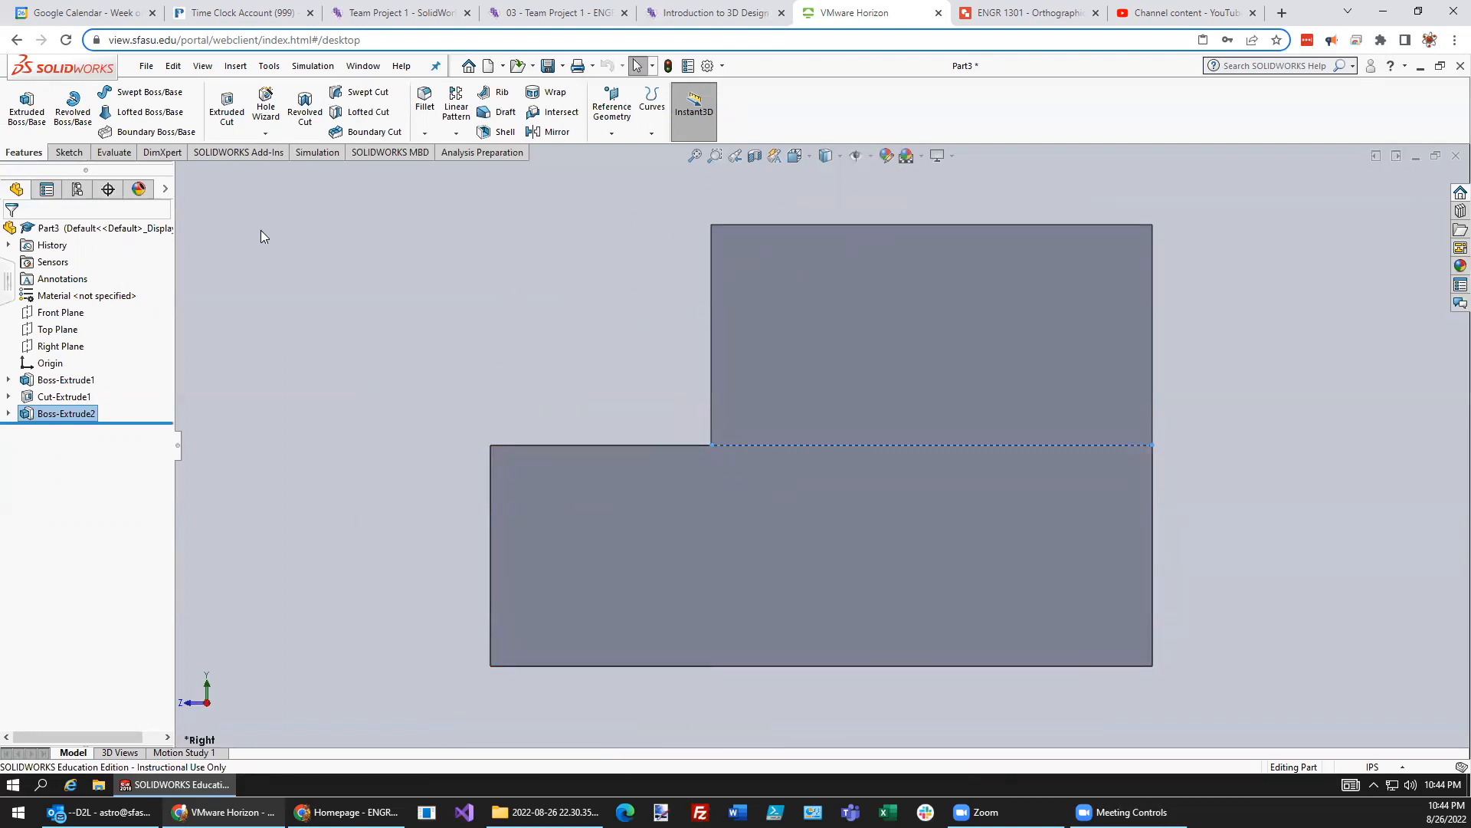
{"action": "left_click", "coordinate": [226, 107]}
{"action": "left_click", "coordinate": [884, 328]}
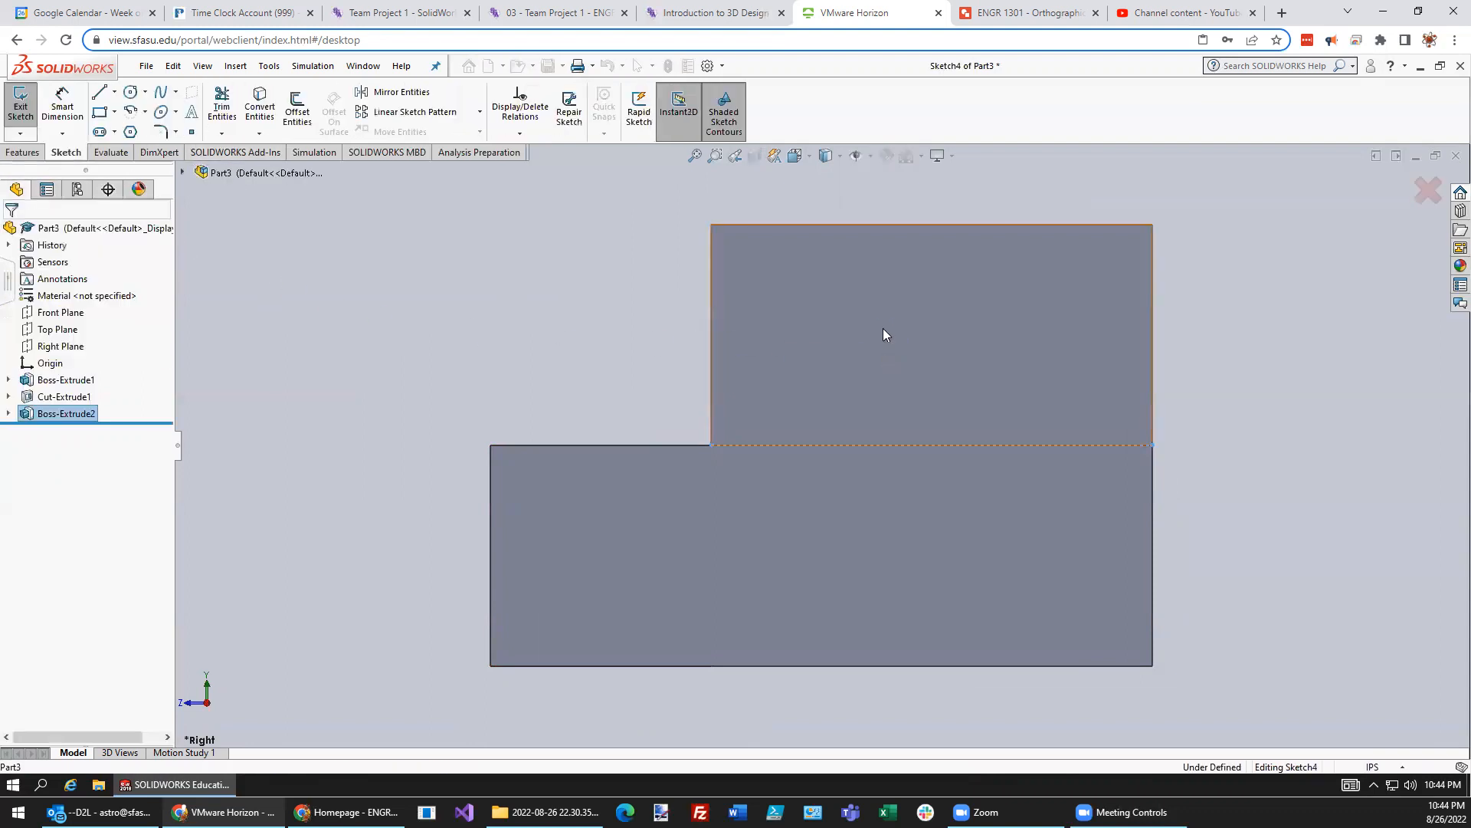
{"action": "left_click", "coordinate": [114, 92]}
{"action": "left_click", "coordinate": [123, 113]}
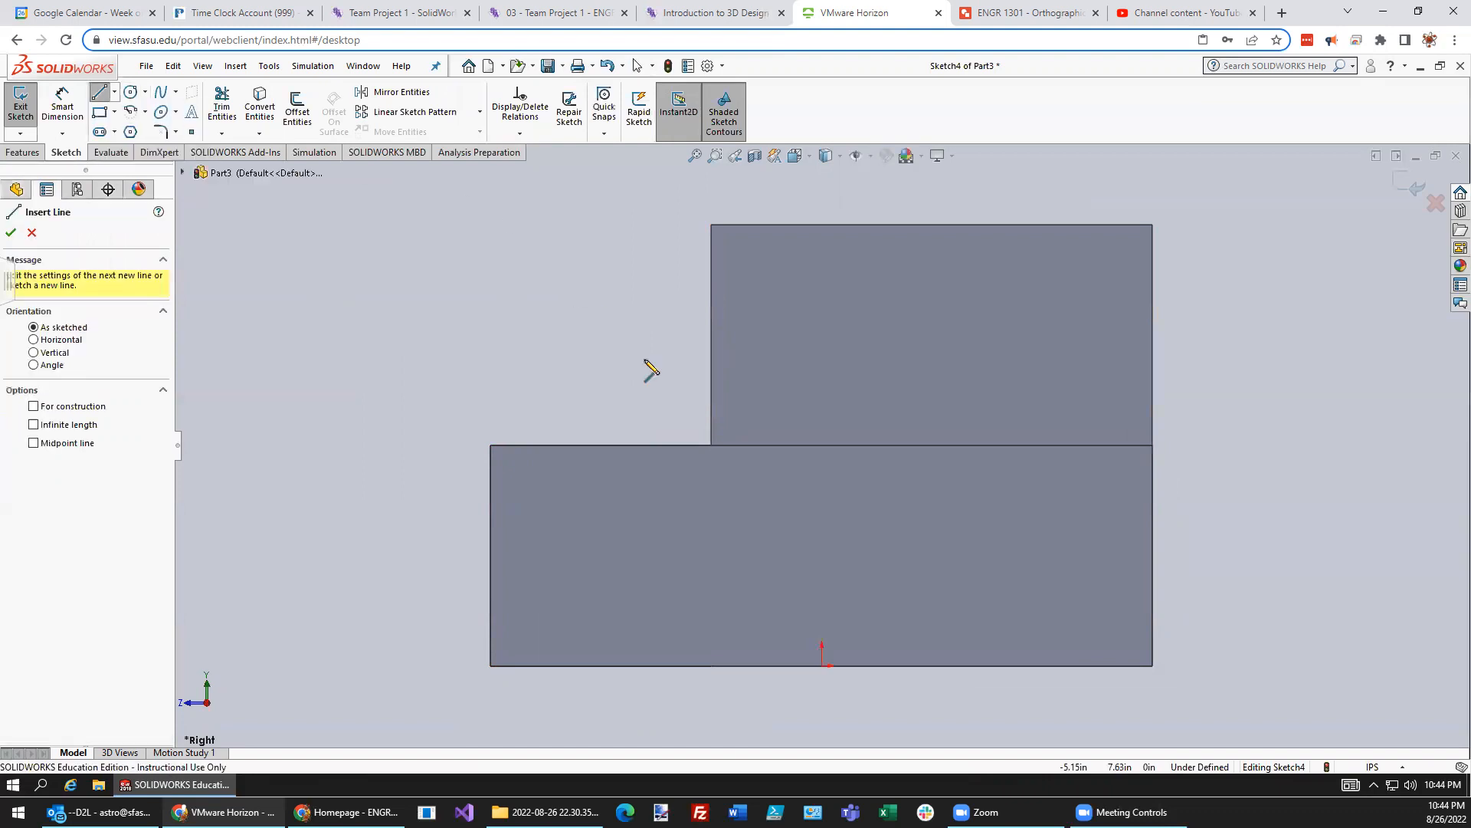
{"action": "left_click", "coordinate": [711, 445]}
{"action": "left_click", "coordinate": [1153, 226]}
{"action": "left_click", "coordinate": [712, 225]}
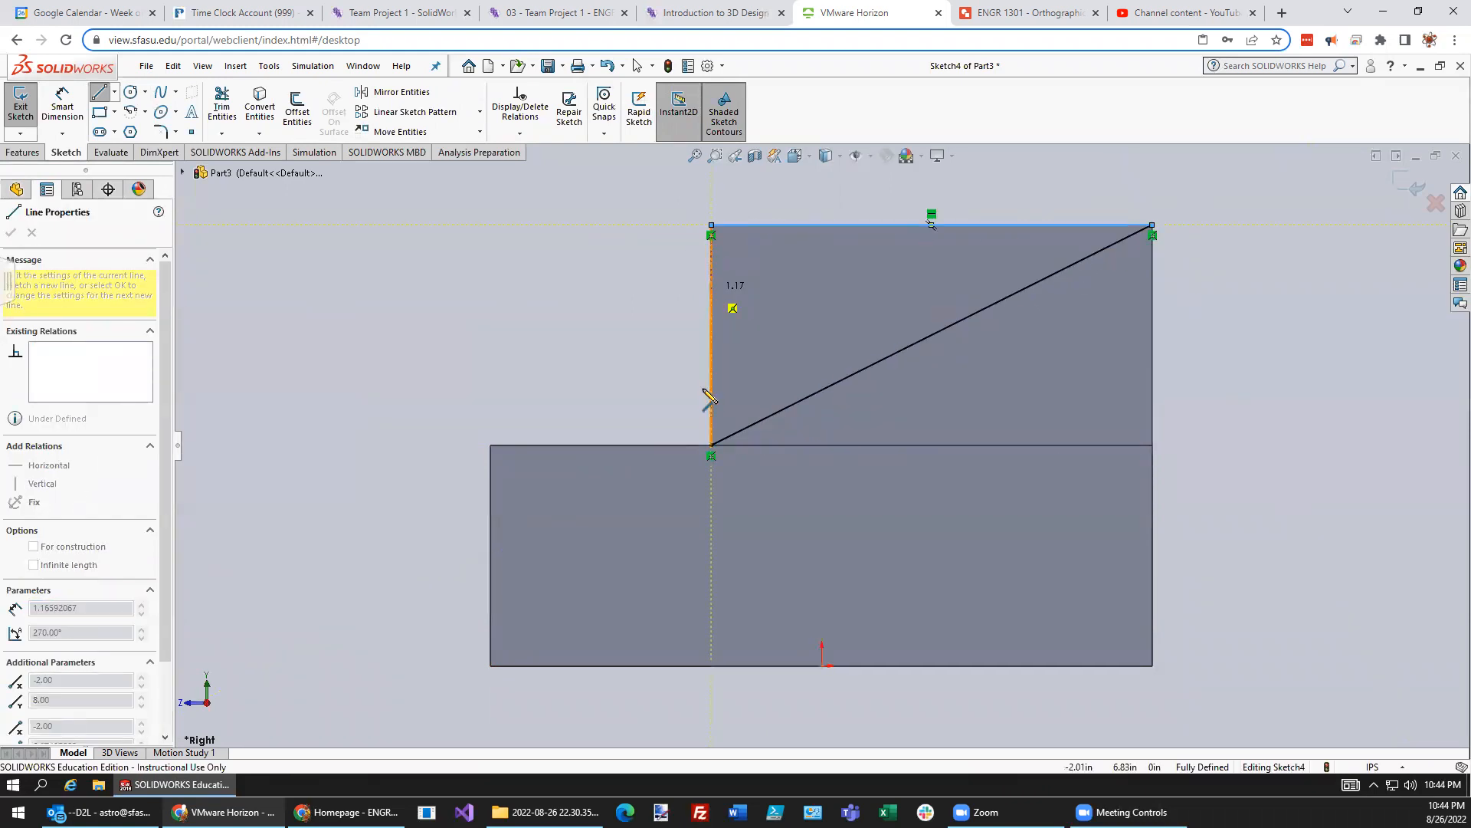
{"action": "left_click", "coordinate": [711, 446]}
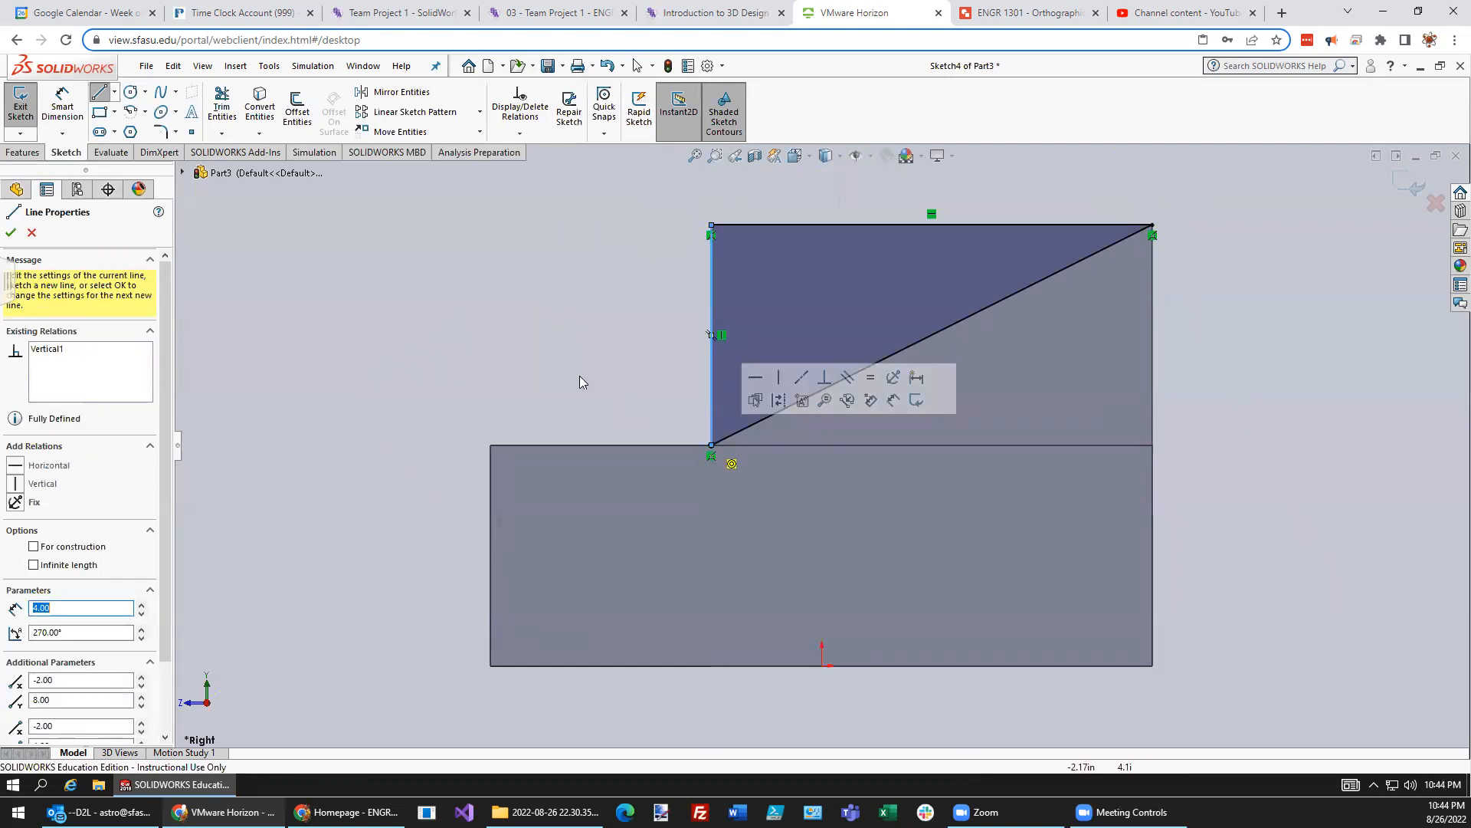
{"action": "left_click", "coordinate": [11, 233]}
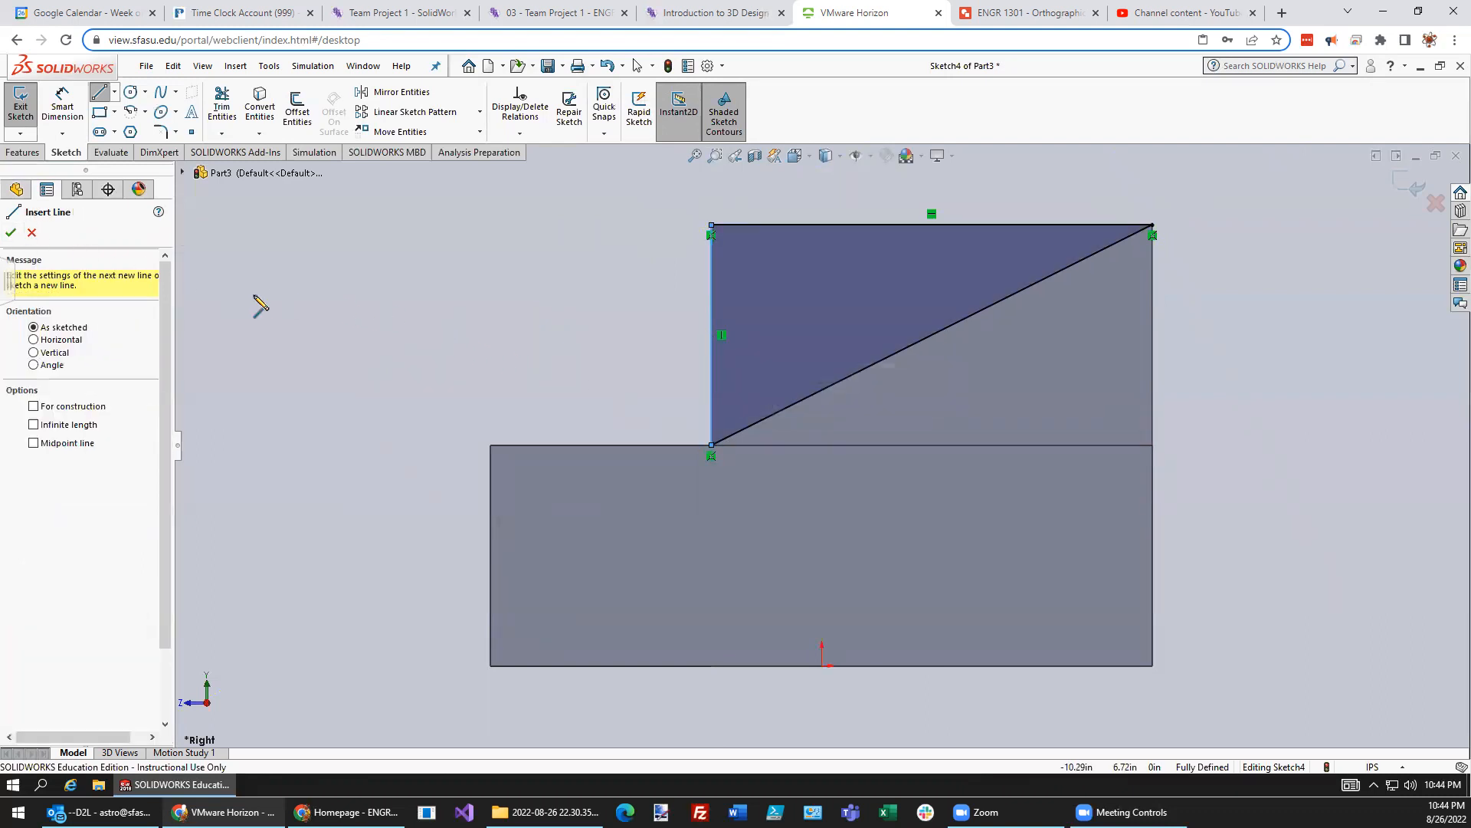
Step: Cut the triangular profile 8 in deep through the raised block to form the sloped top
{"action": "left_click", "coordinate": [20, 115]}
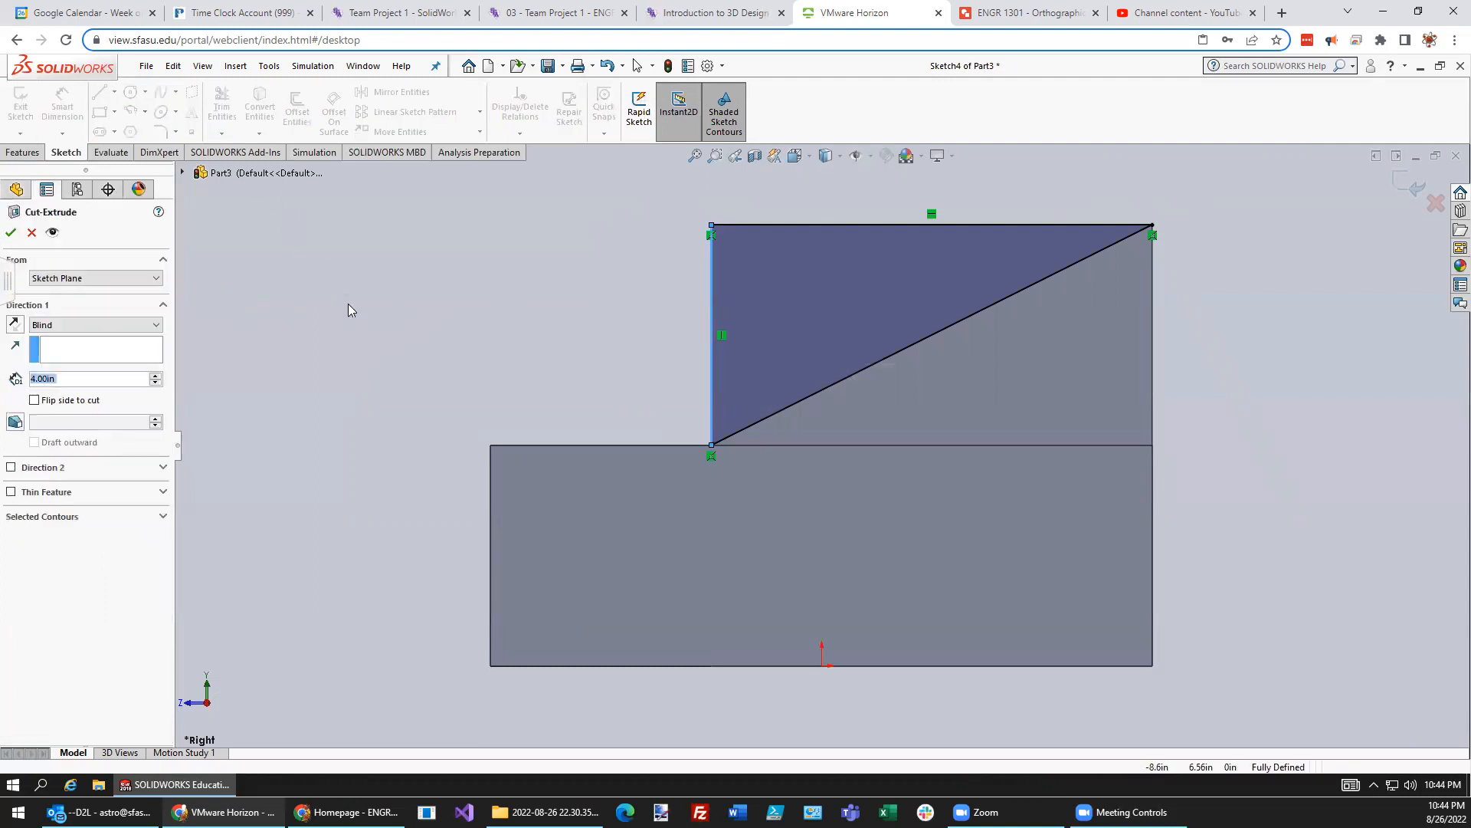
{"action": "left_click", "coordinate": [807, 157]}
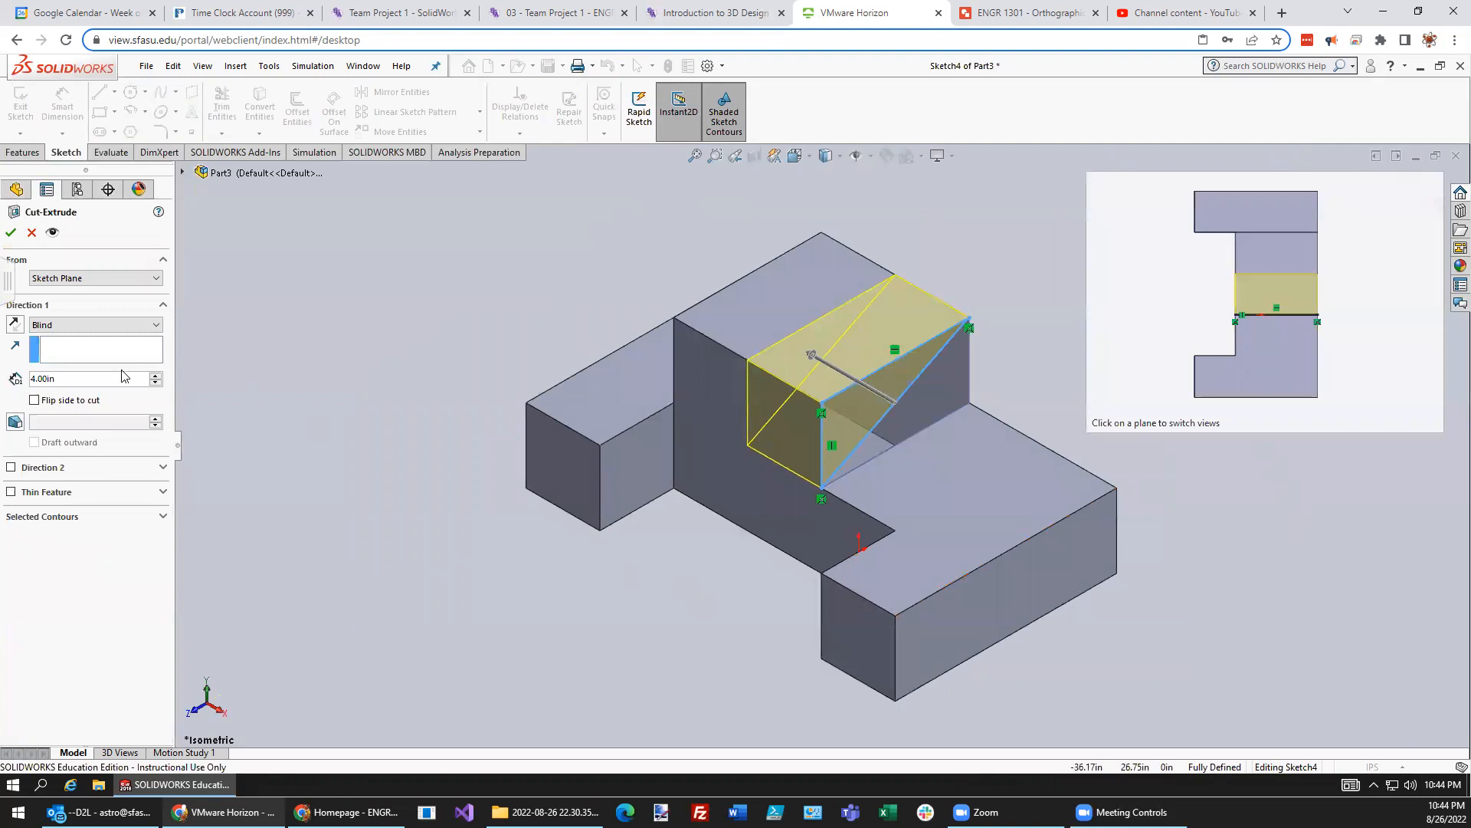
{"action": "left_click_drag", "start_coordinate": [86, 380], "coordinate": [32, 373]}
{"action": "type", "text": "8"}
{"action": "key", "text": "Return"}
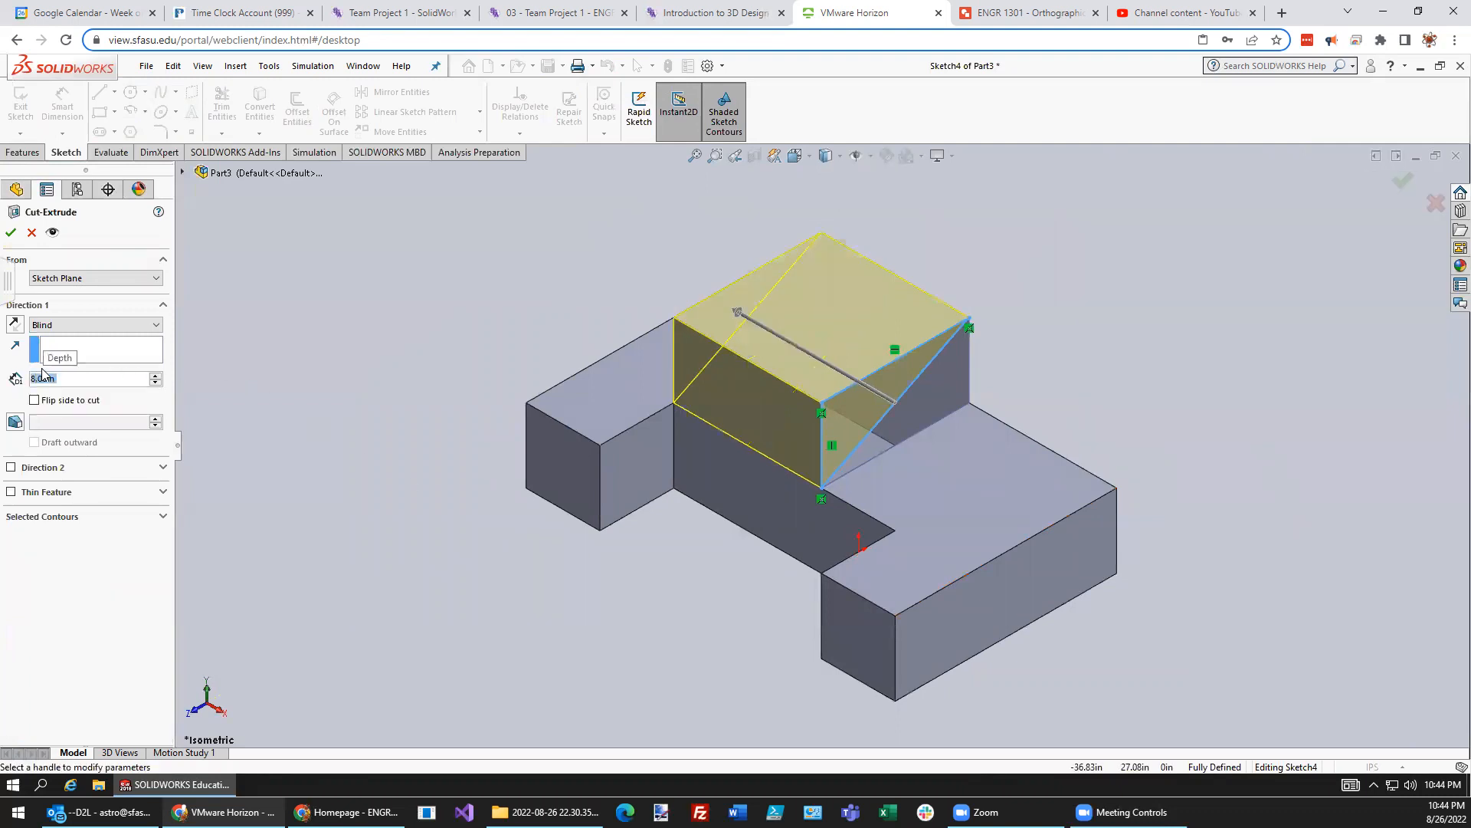
{"action": "left_click", "coordinate": [10, 231]}
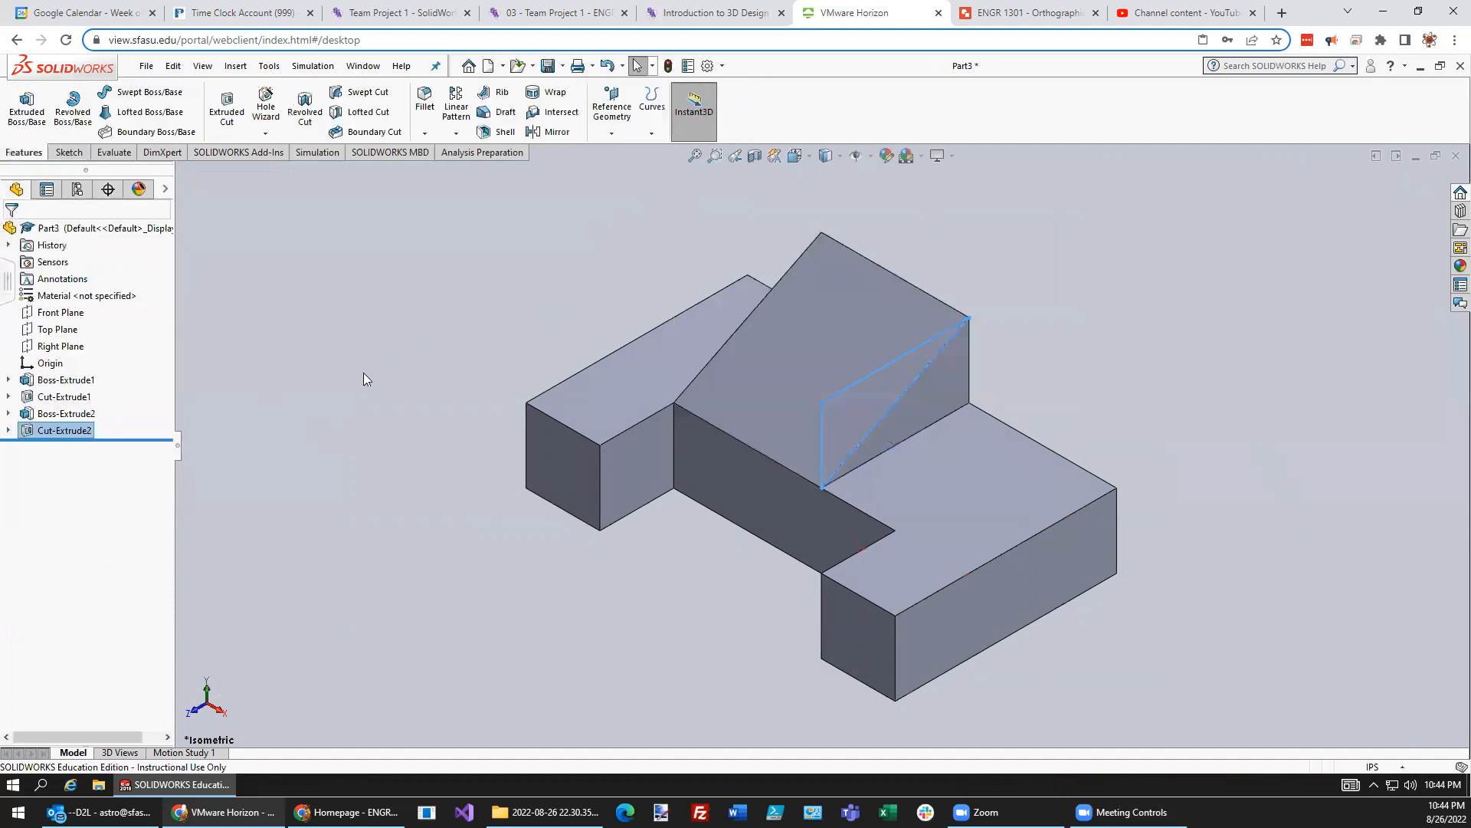